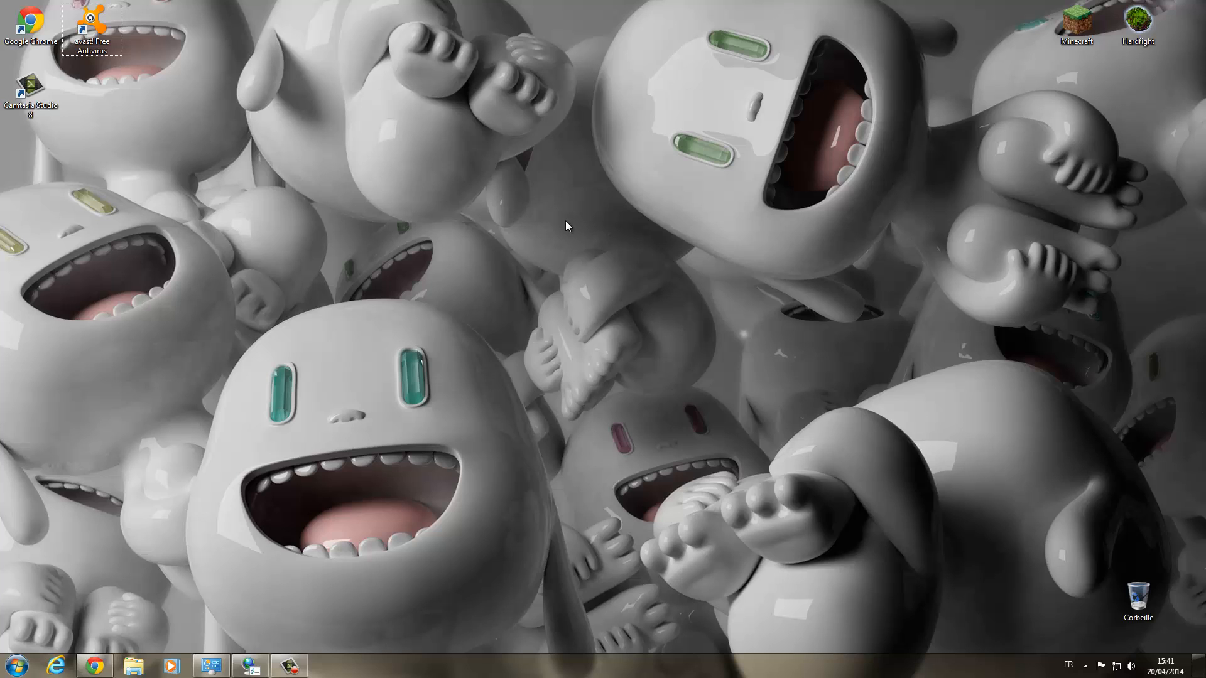
drag(166, 231, 533, 590)
drag(377, 334, 453, 420)
drag(374, 337, 448, 425)
drag(494, 221, 763, 423)
- Switch to Chrome and look through the French Wikipedia article on Oracle VM VirtualBox and its address
click(95, 666)
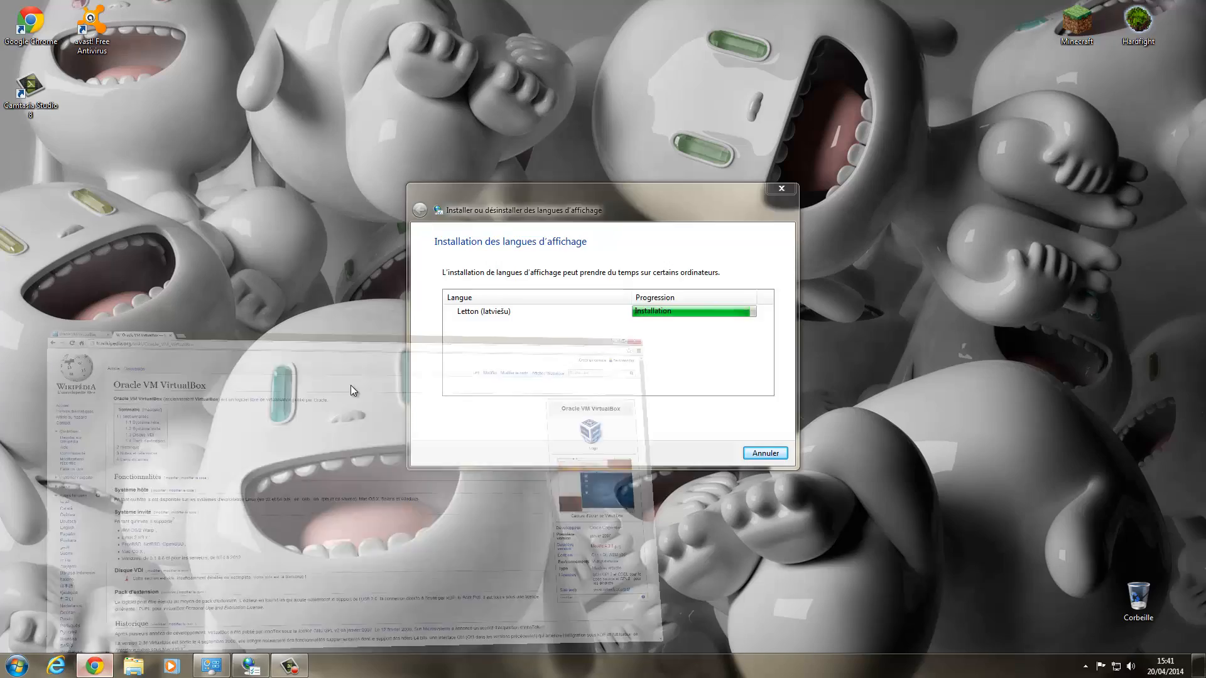
scroll(591, 393, down, 5)
scroll(590, 393, down, 4)
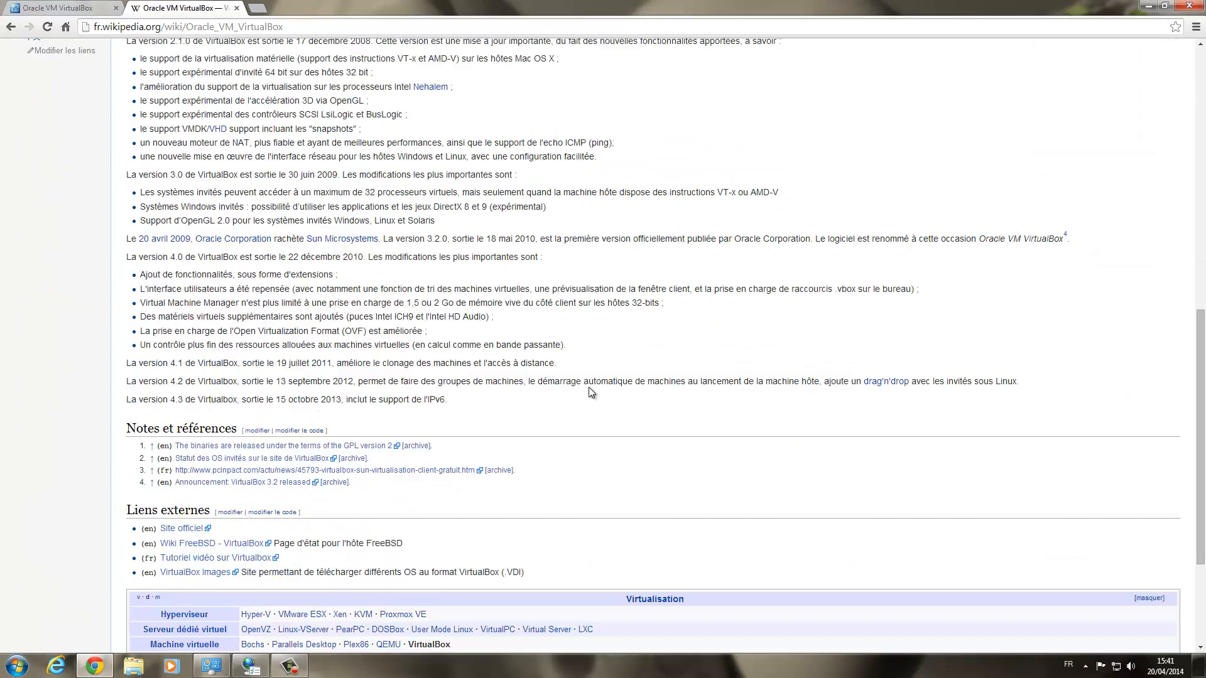
scroll(446, 242, up, 10)
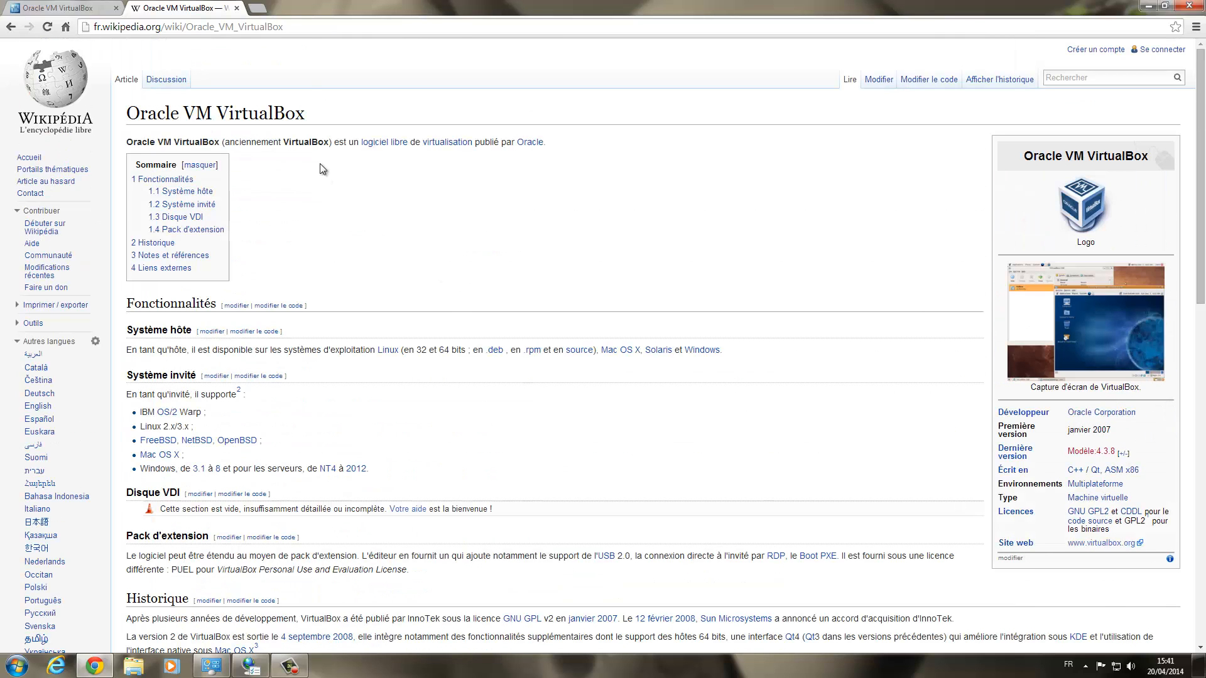
drag(265, 30, 90, 28)
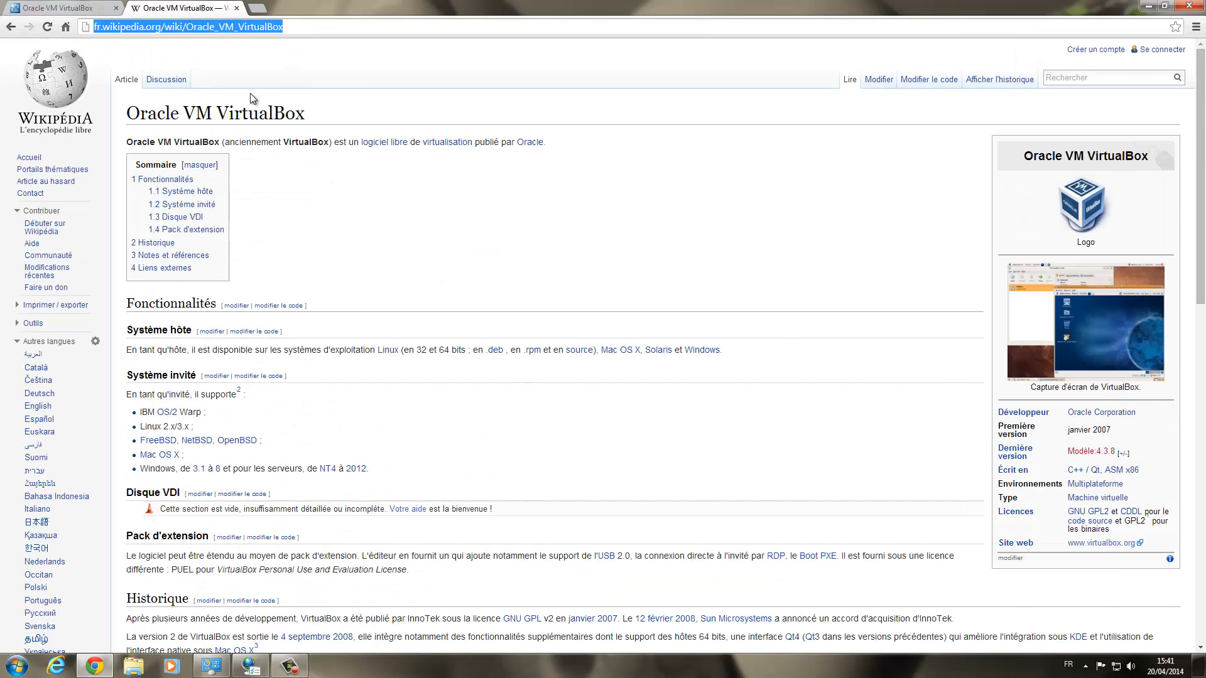
click(409, 163)
click(66, 7)
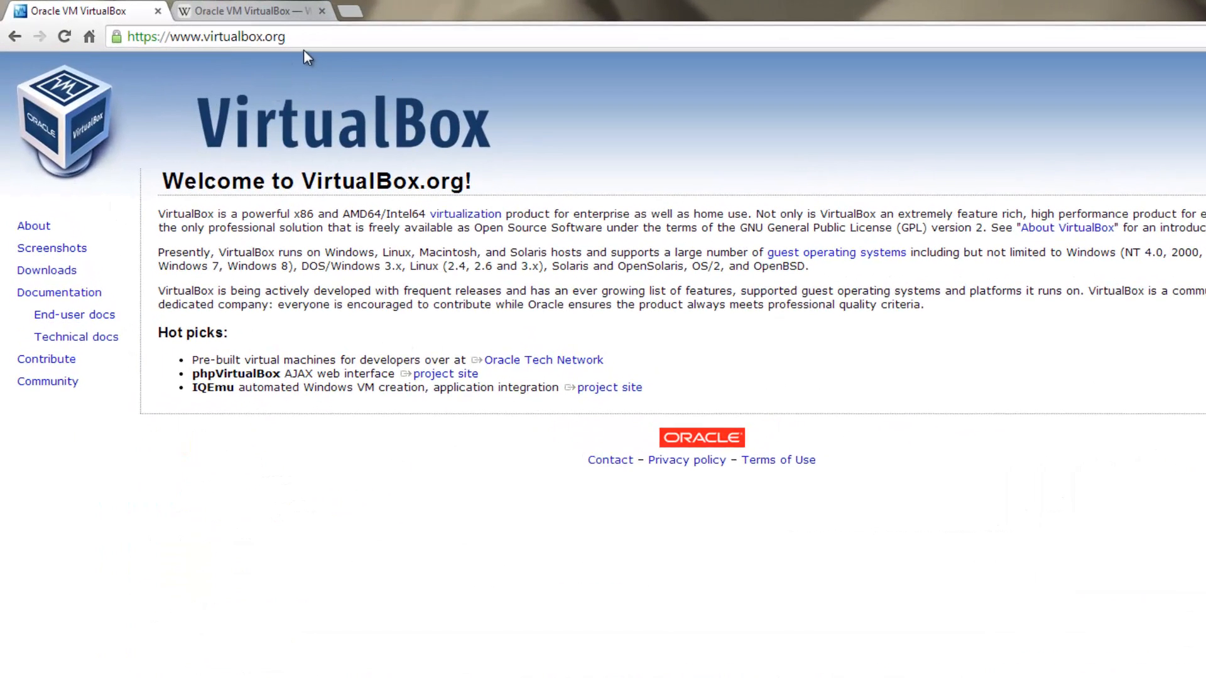
drag(290, 37, 128, 39)
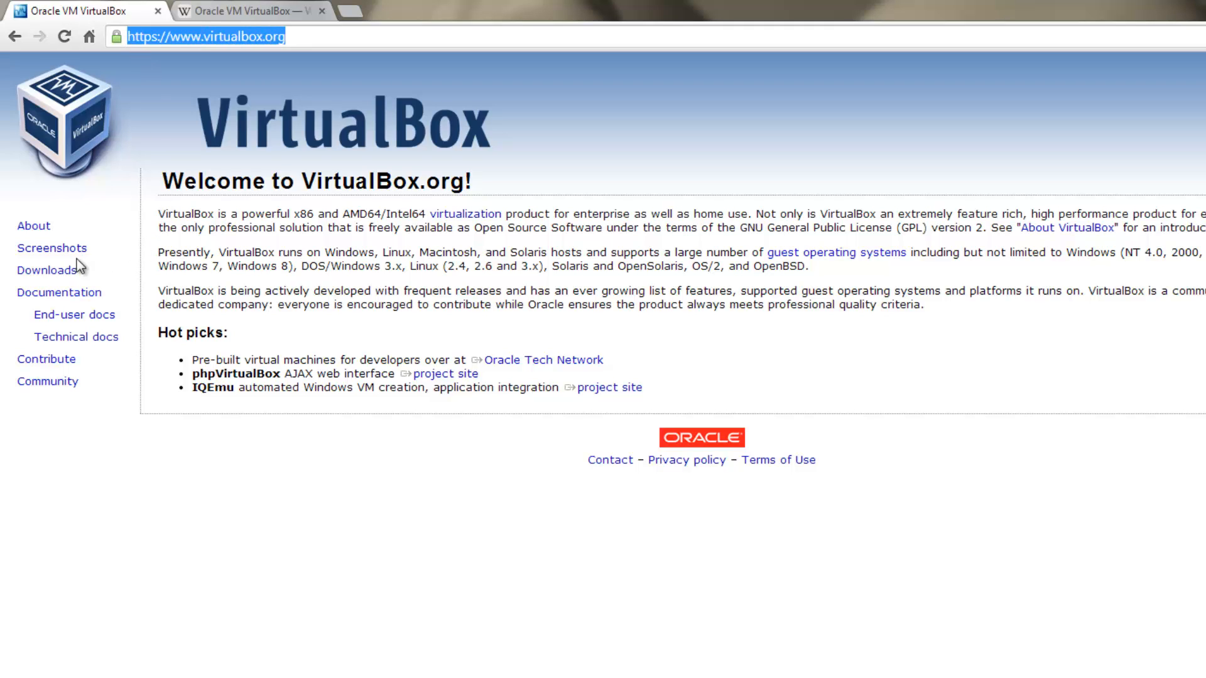
double_click(47, 272)
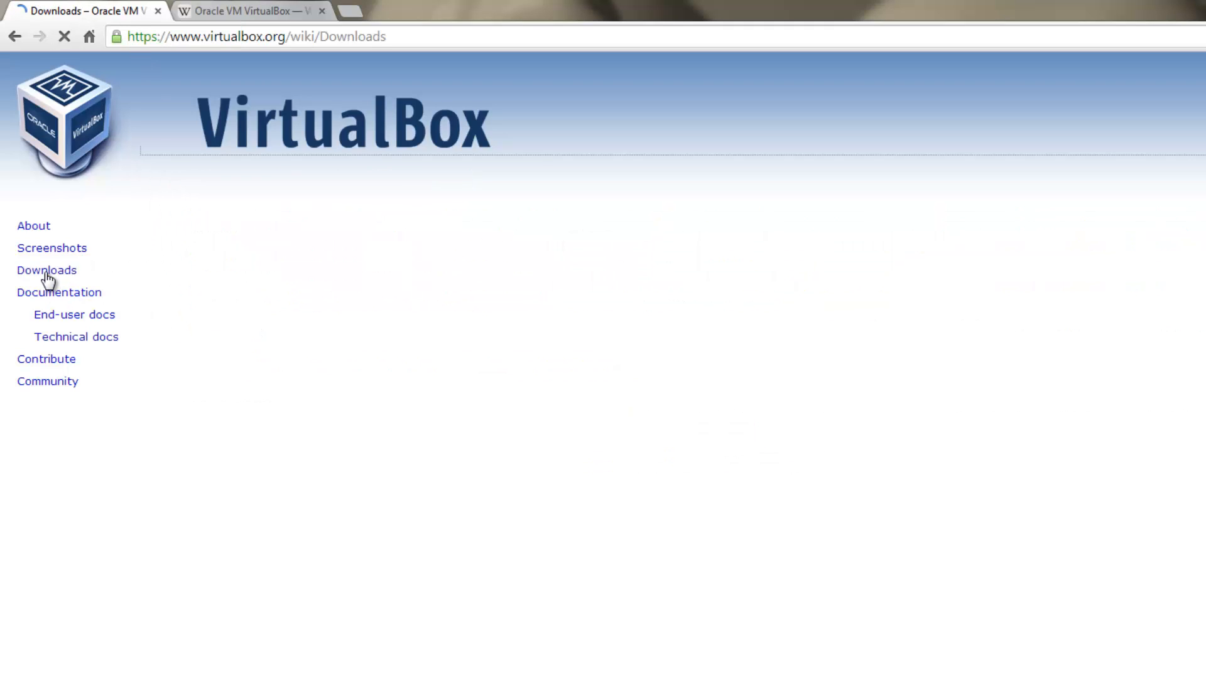
click(501, 319)
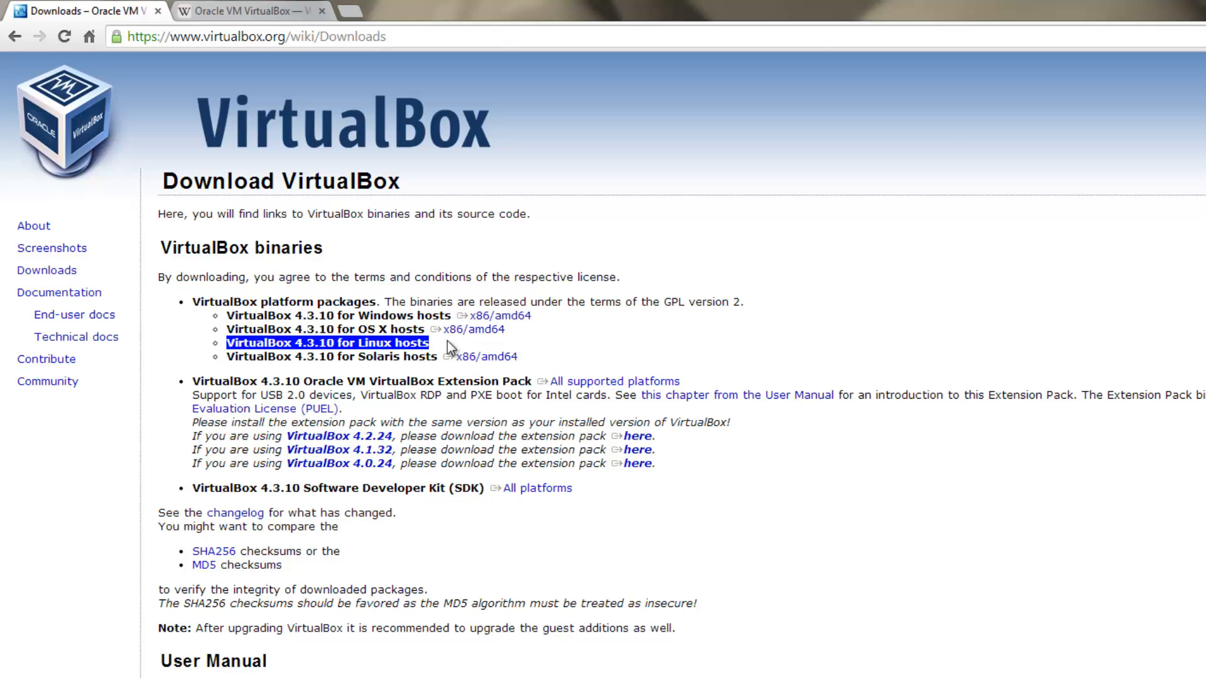
click(492, 317)
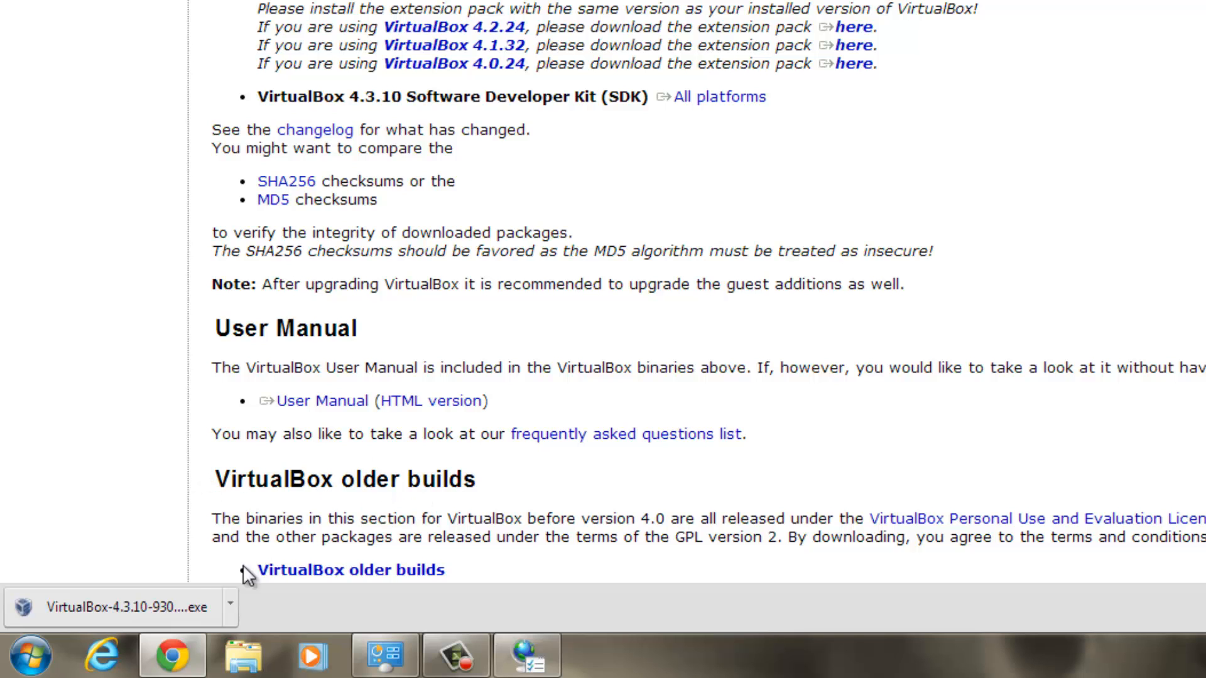
- Run the downloaded VirtualBox 4.3.10 installer, allow it to execute, and go past the setup wizard's welcome page
click(153, 605)
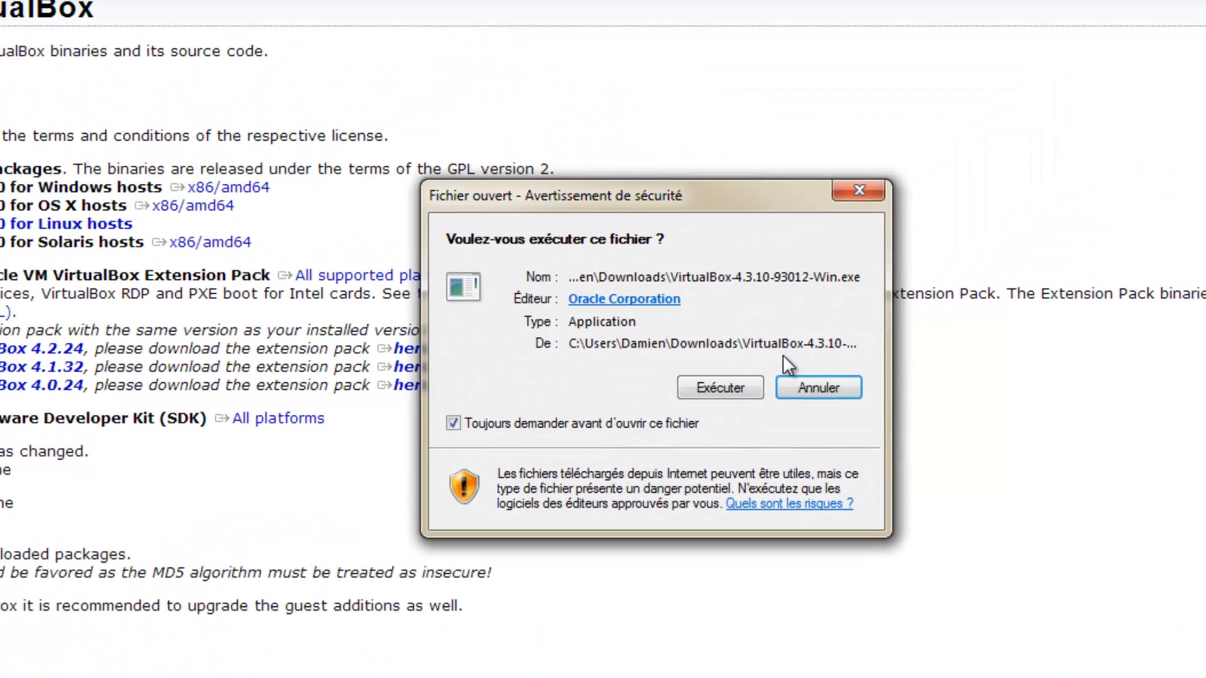
click(729, 375)
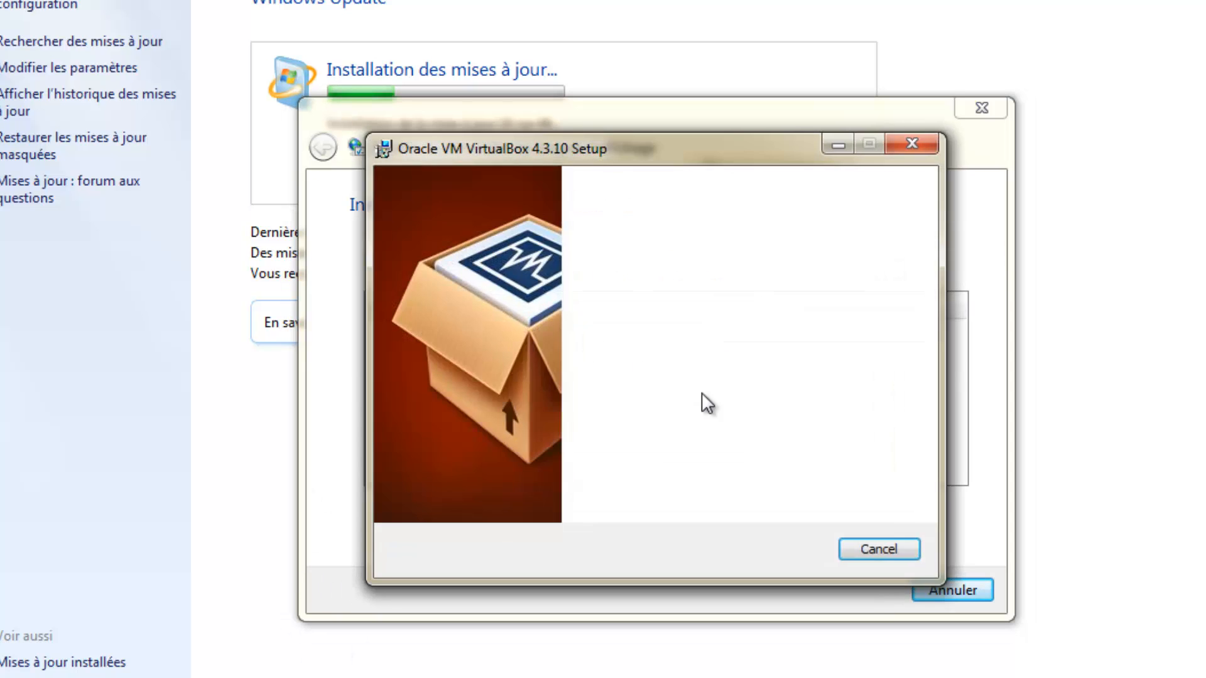
click(764, 553)
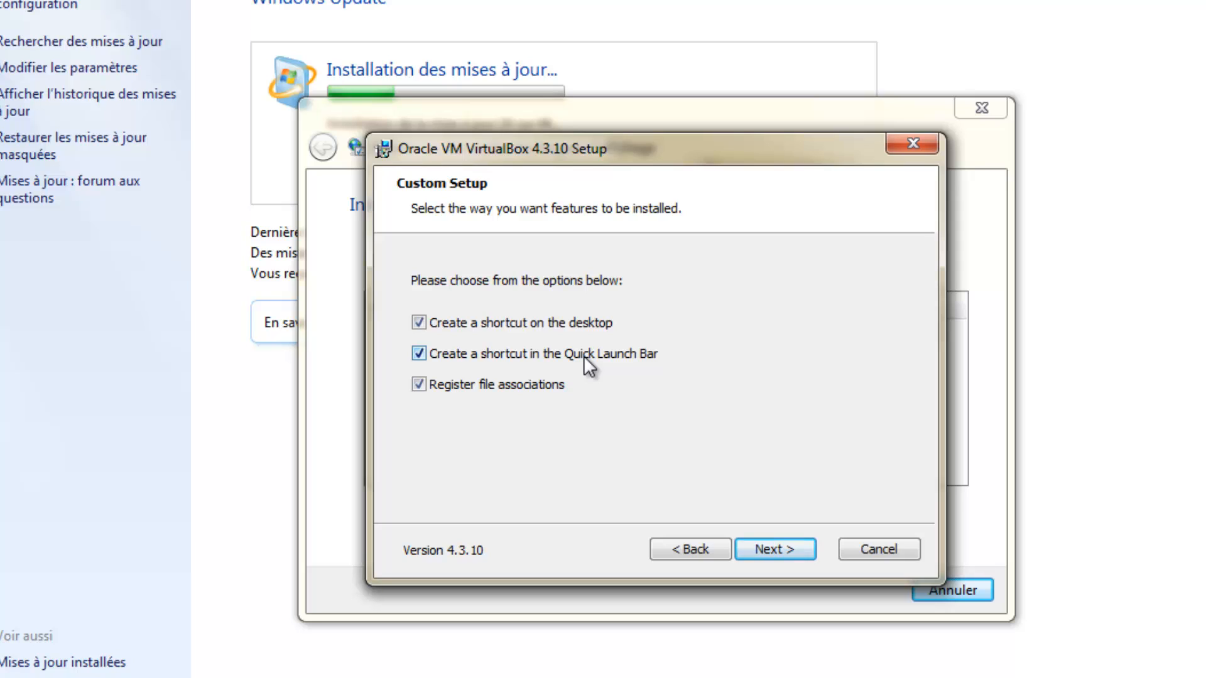
- Keep the desktop shortcut, Quick Launch shortcut and file association options enabled and start the VirtualBox installation
click(428, 377)
click(420, 380)
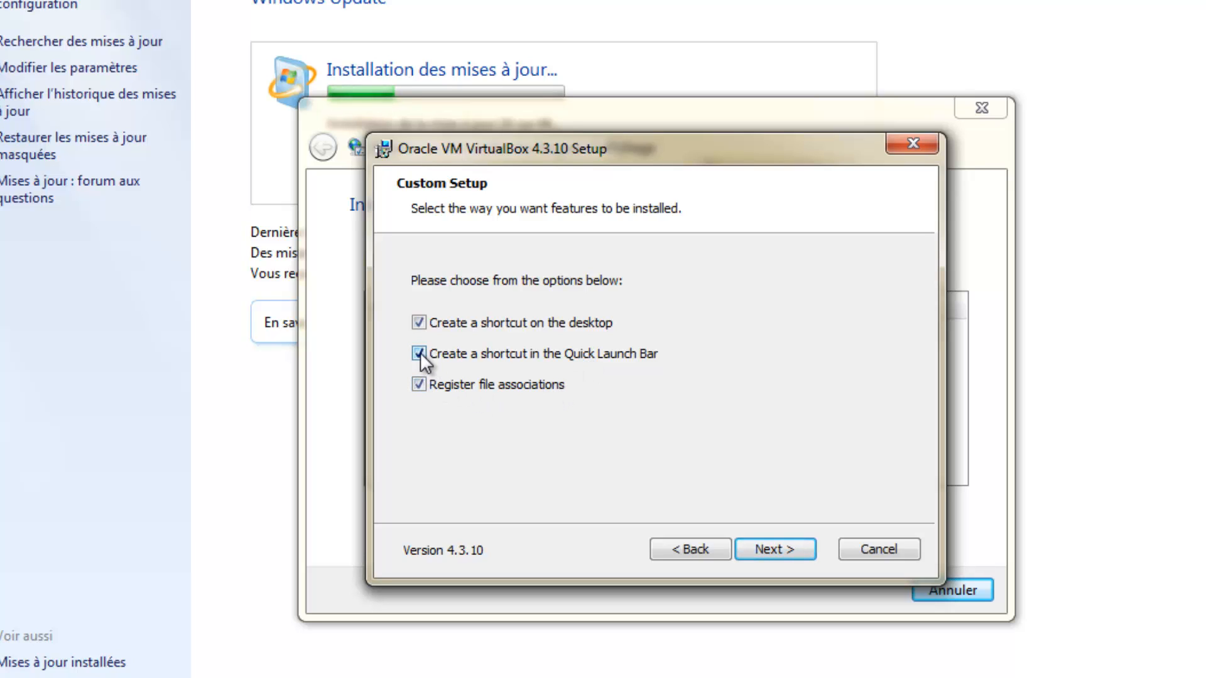
click(783, 548)
click(770, 557)
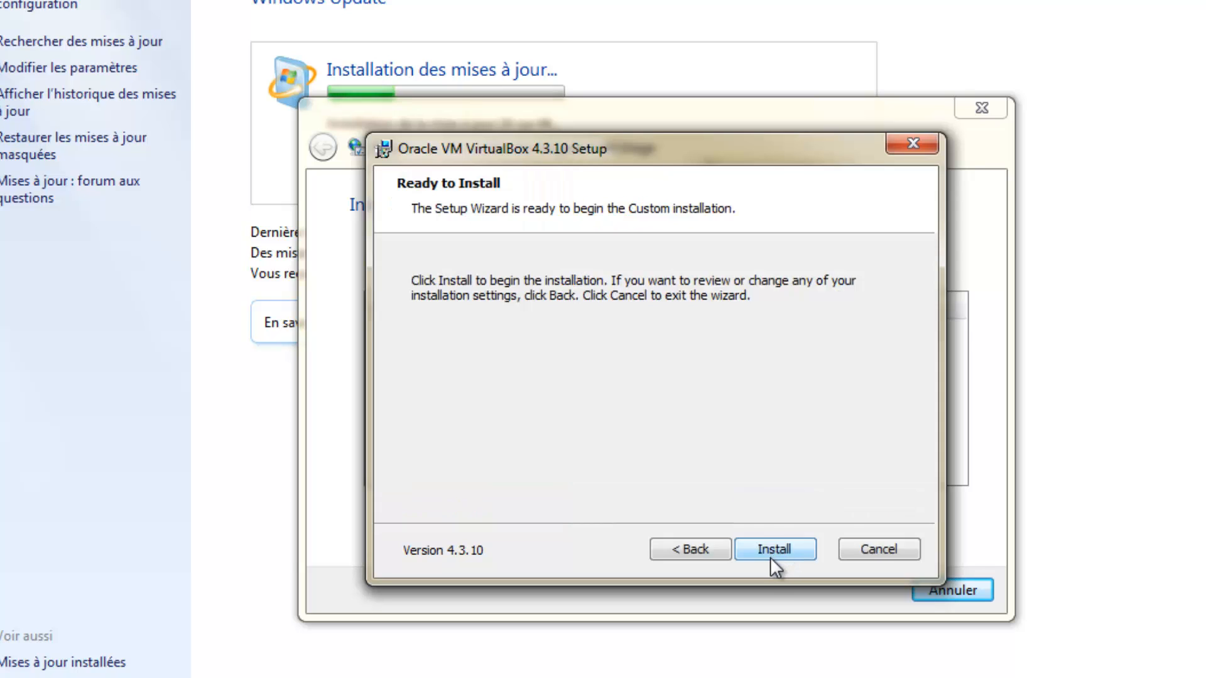
click(770, 556)
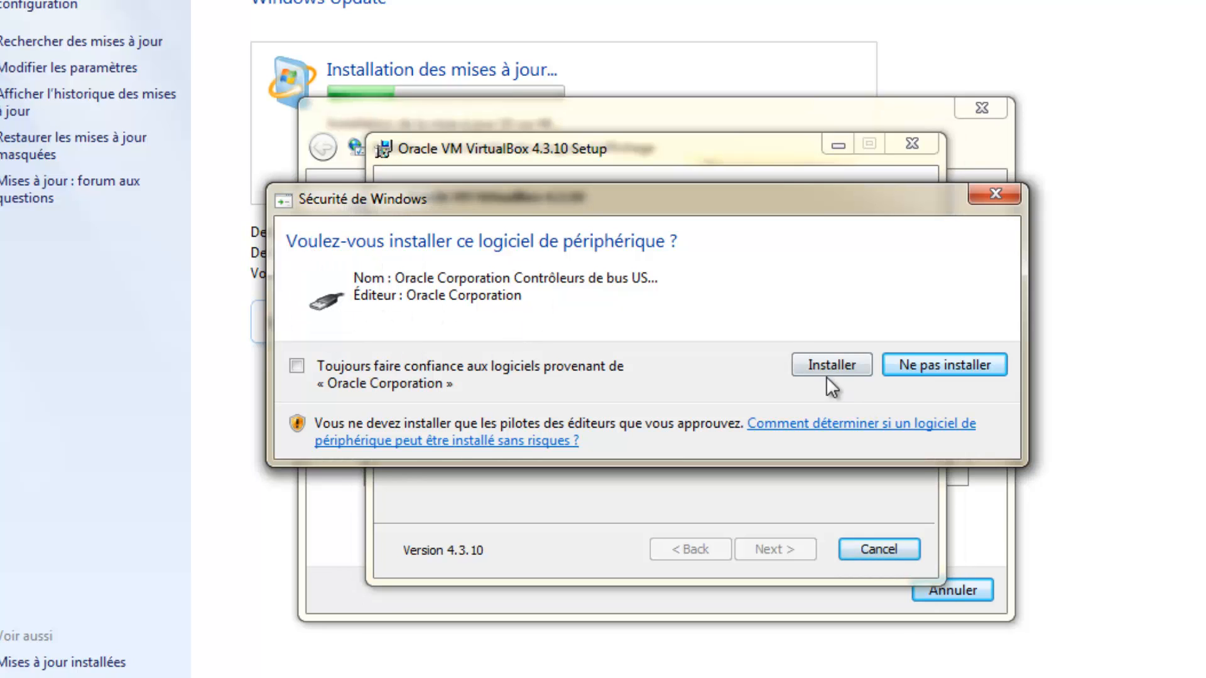
- Allow the Oracle USB controller, network service and network adapter drivers to install, then finish setup with VirtualBox set to start
click(816, 358)
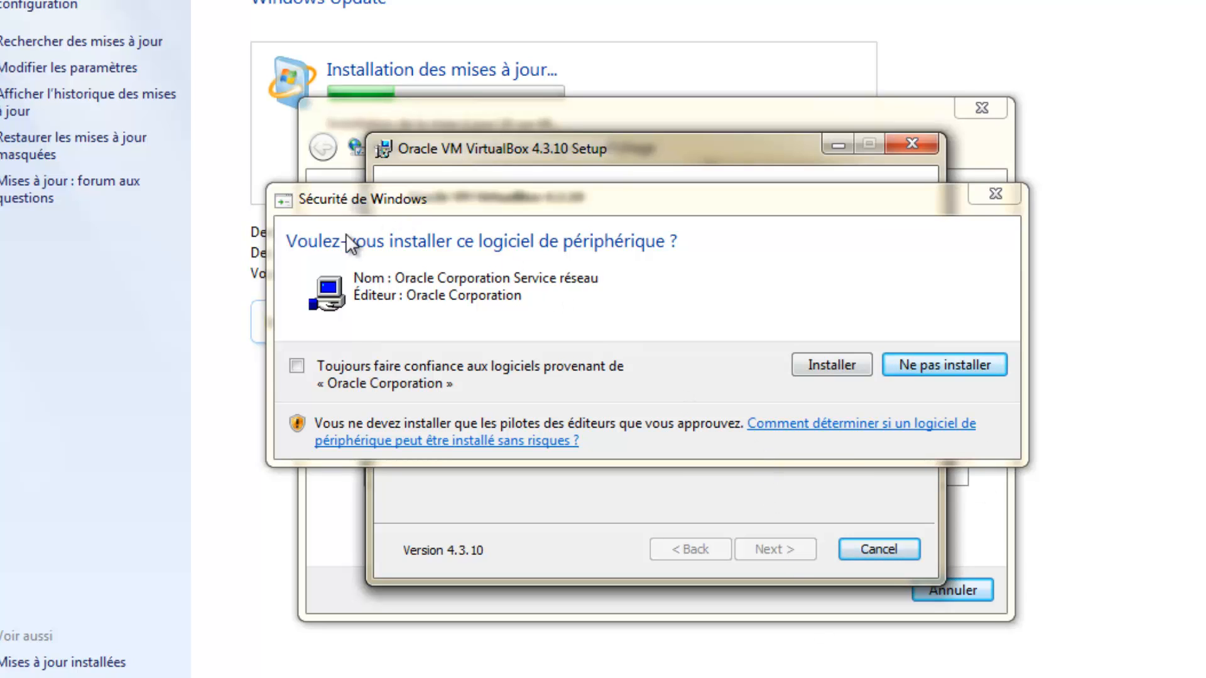
click(824, 364)
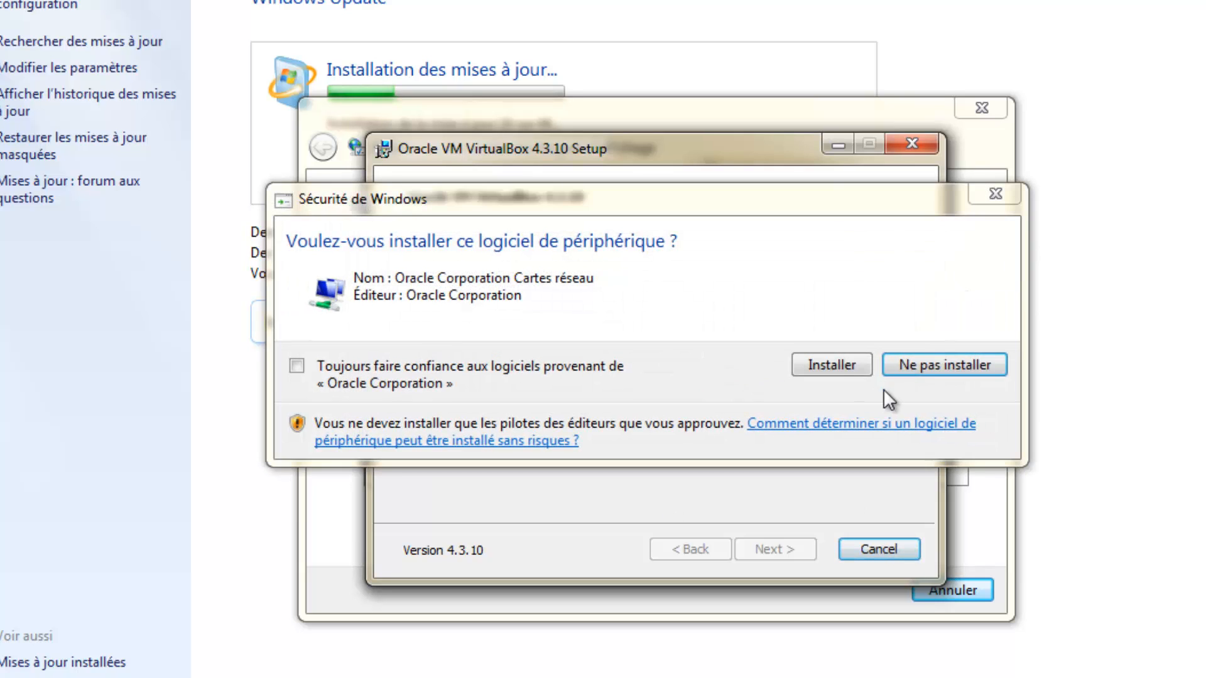
click(843, 366)
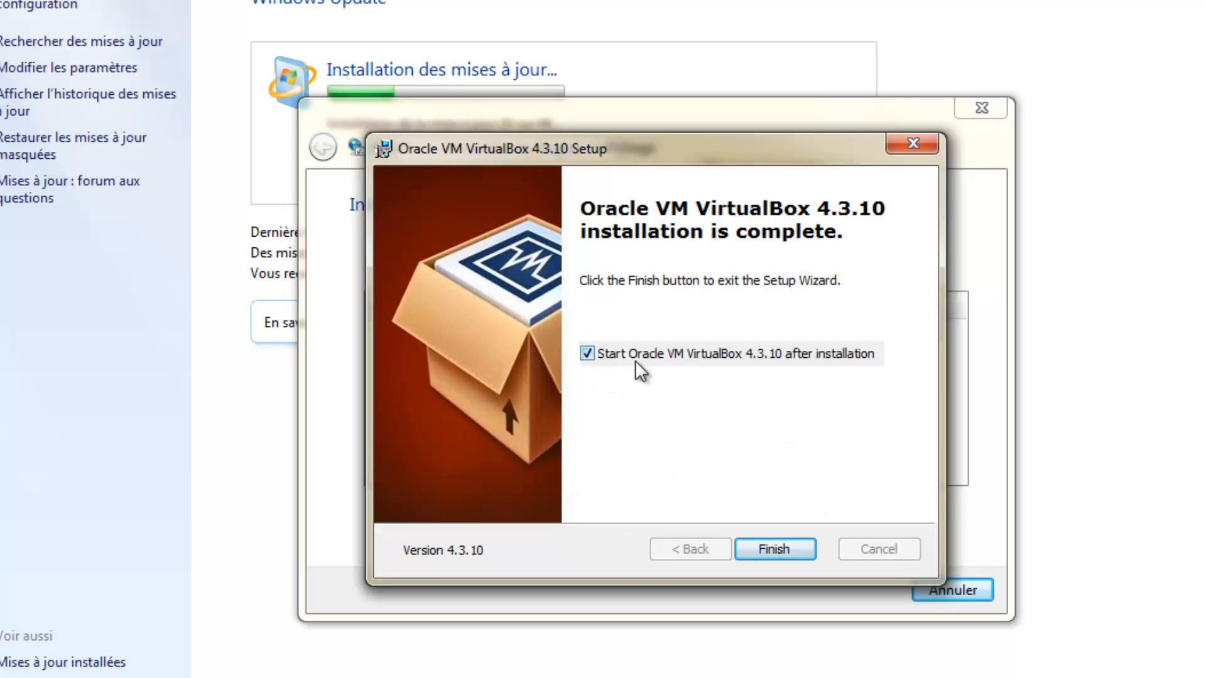
click(758, 551)
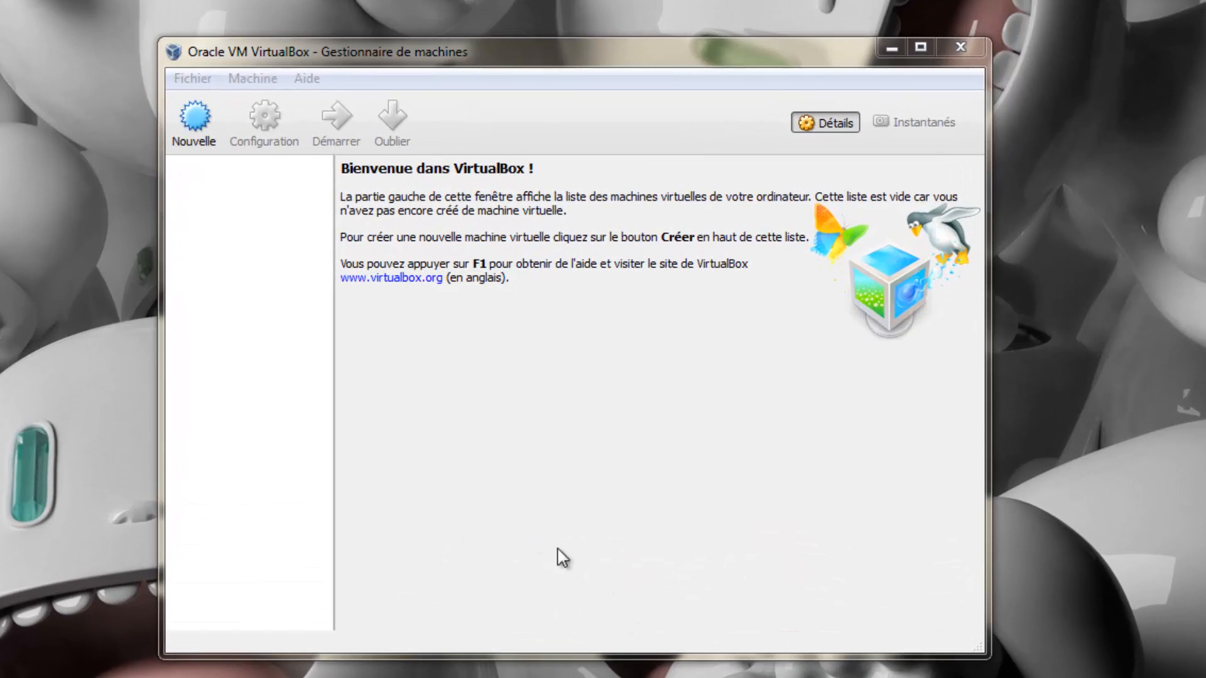
click(624, 387)
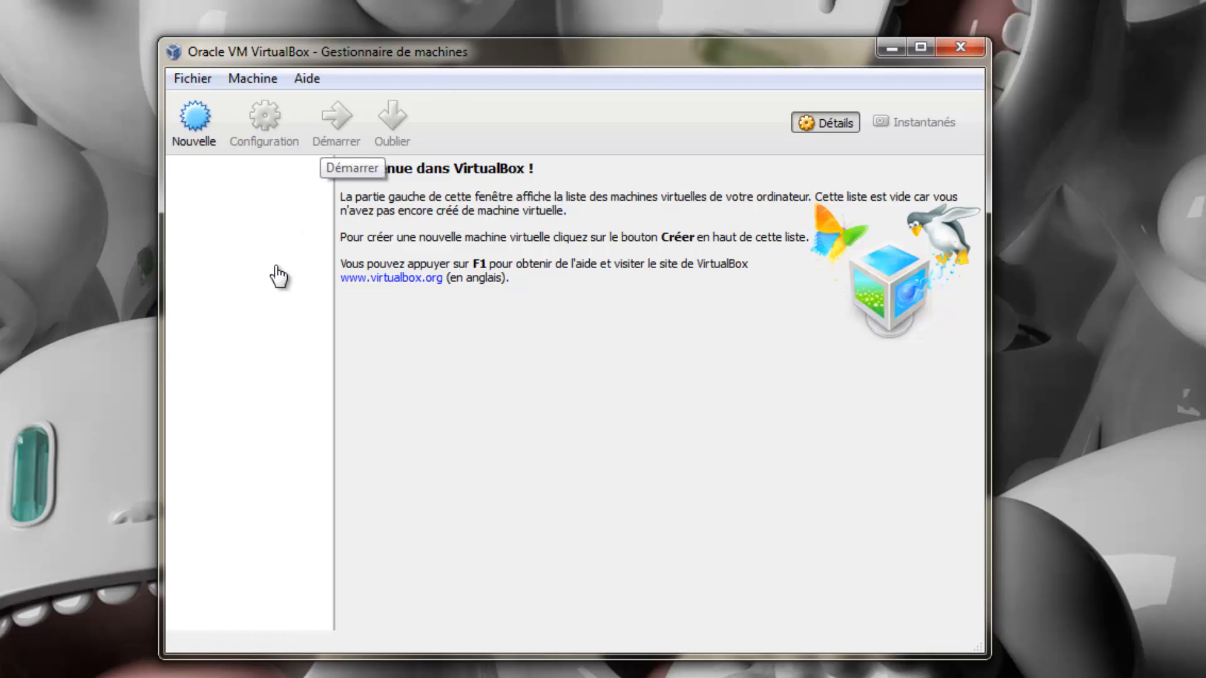
- Start a new virtual machine named Windows 7 with type Microsoft Windows and version Windows 7 (64 bit)
click(220, 146)
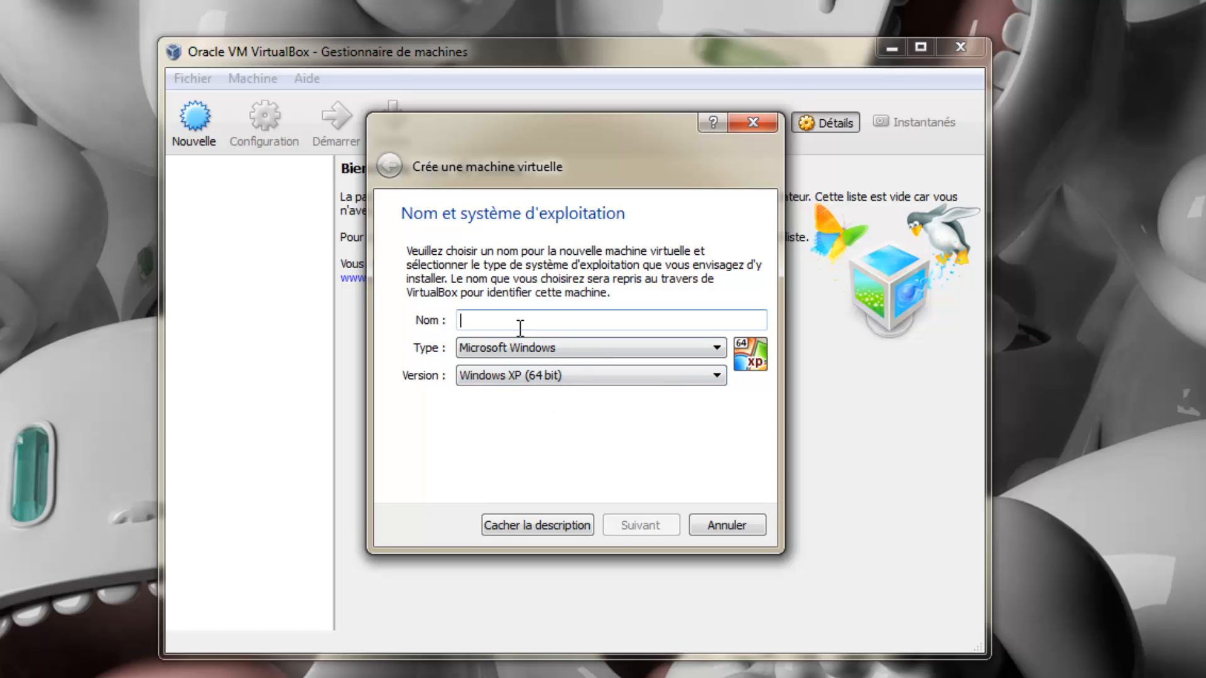
text(W)
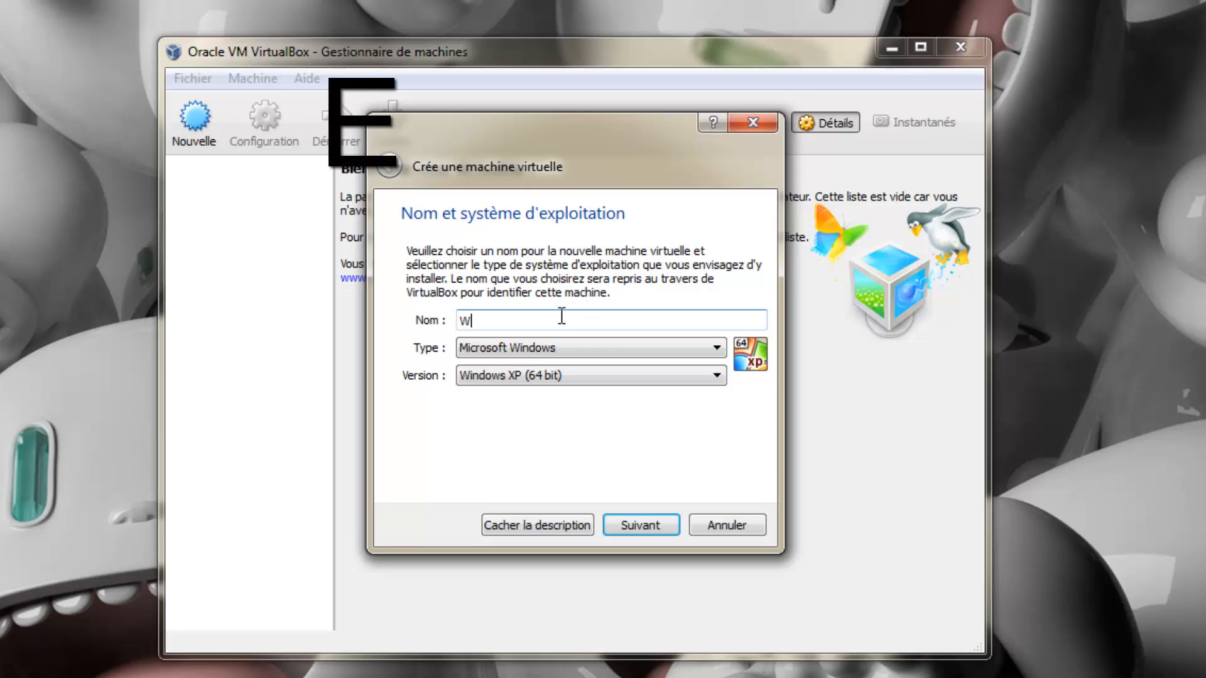
text(indows 7)
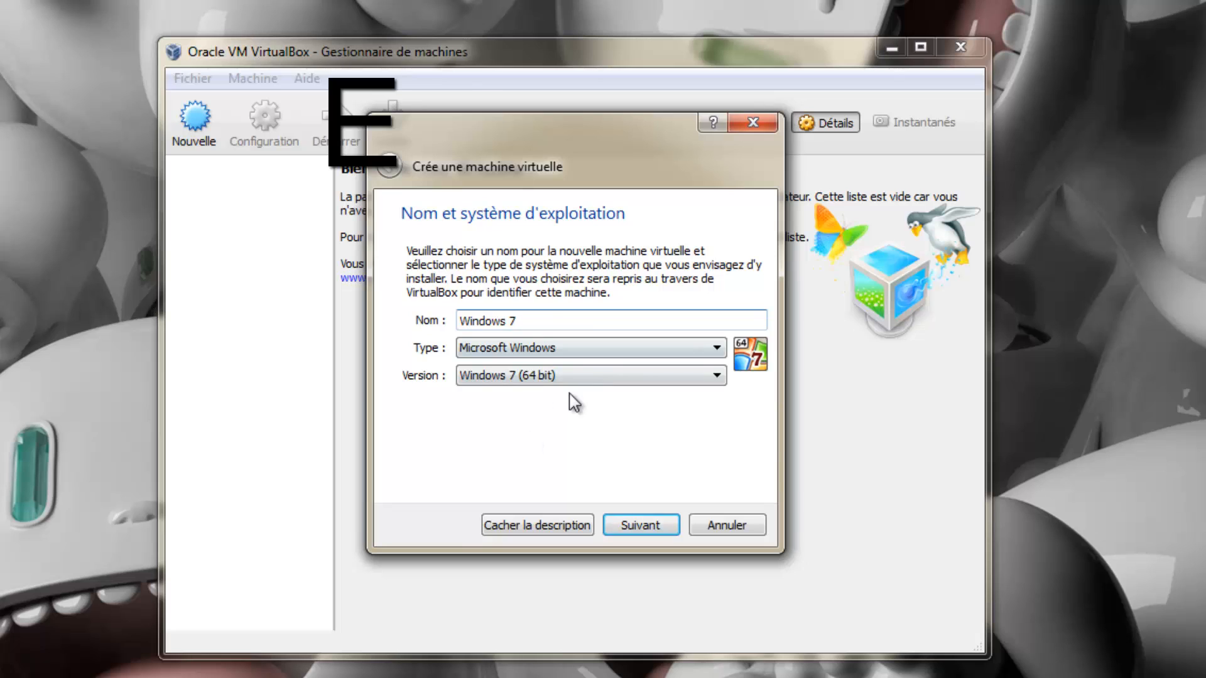
click(573, 376)
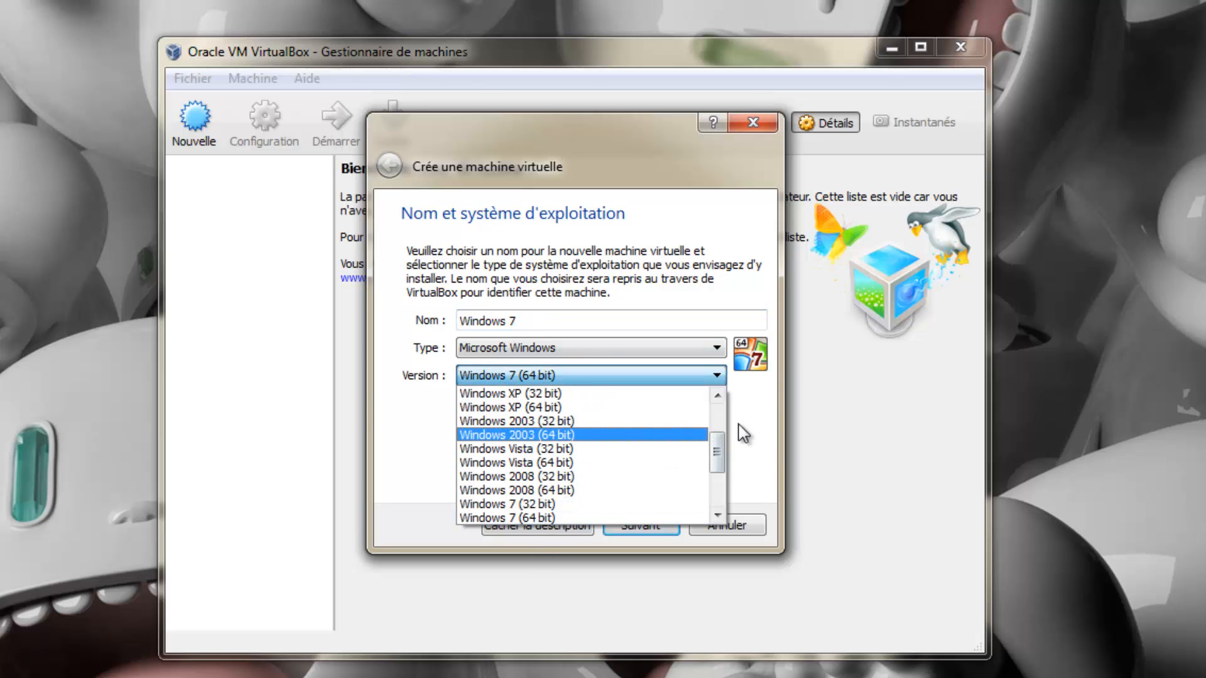
click(754, 417)
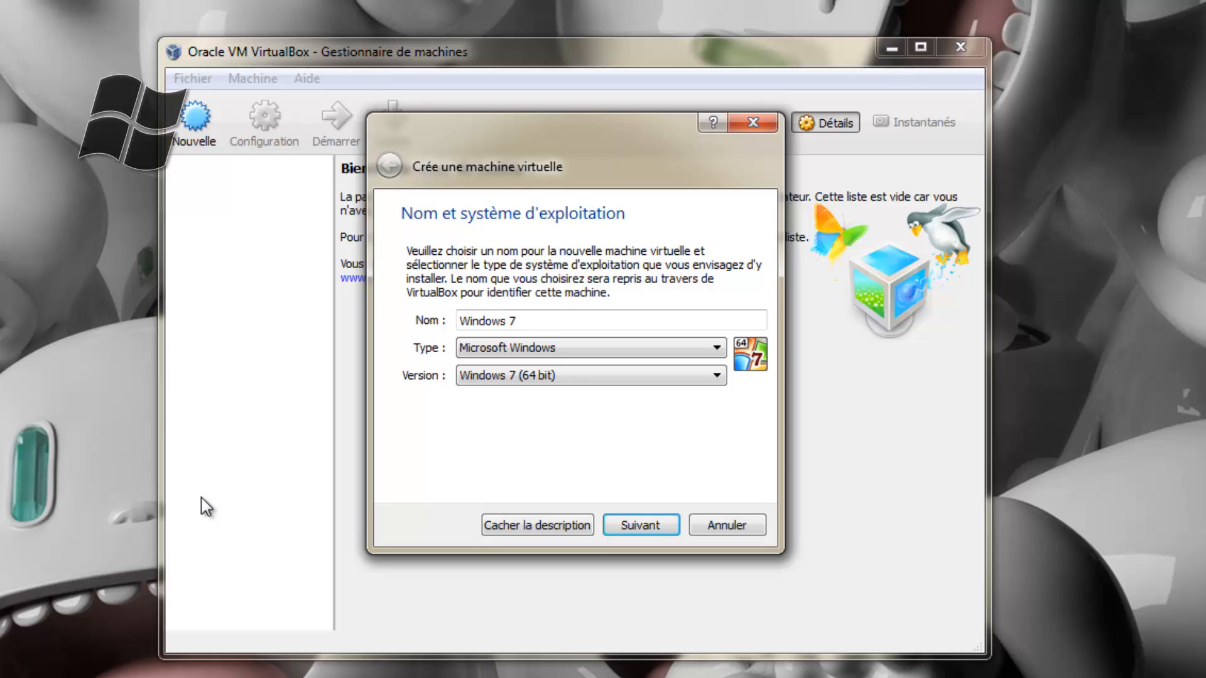
- Check the host computer's system type and installed memory in the Windows system properties
key(super+e)
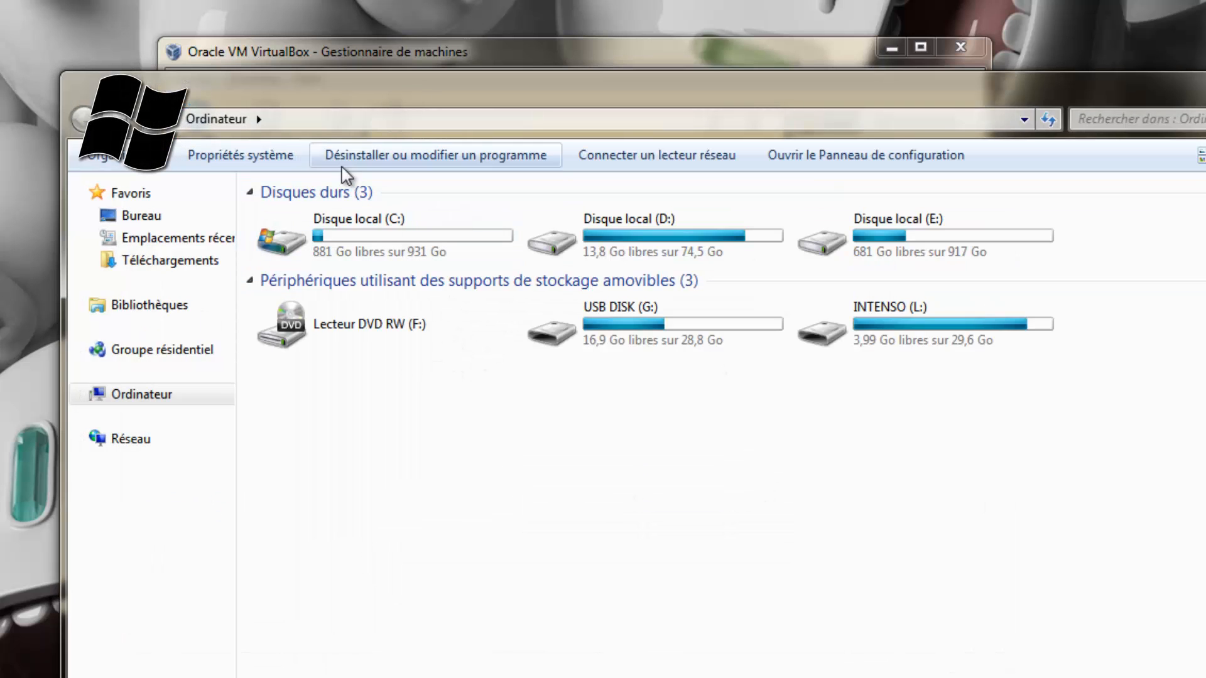
click(238, 164)
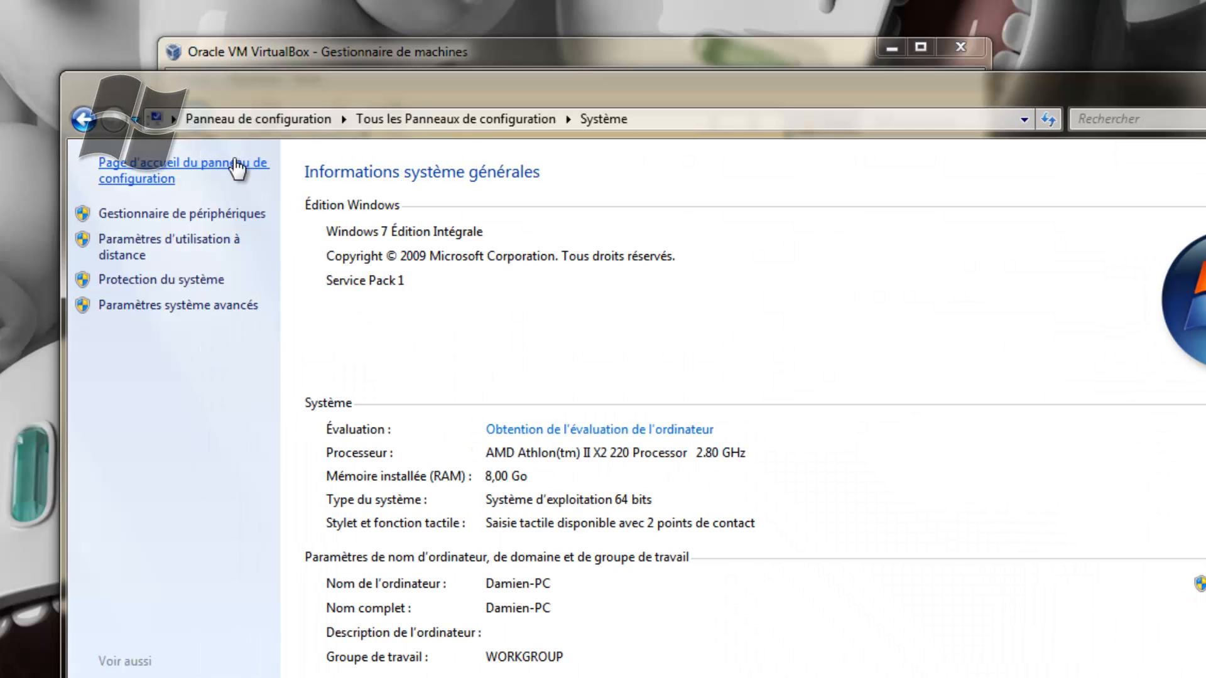
scroll(626, 415, down, 1)
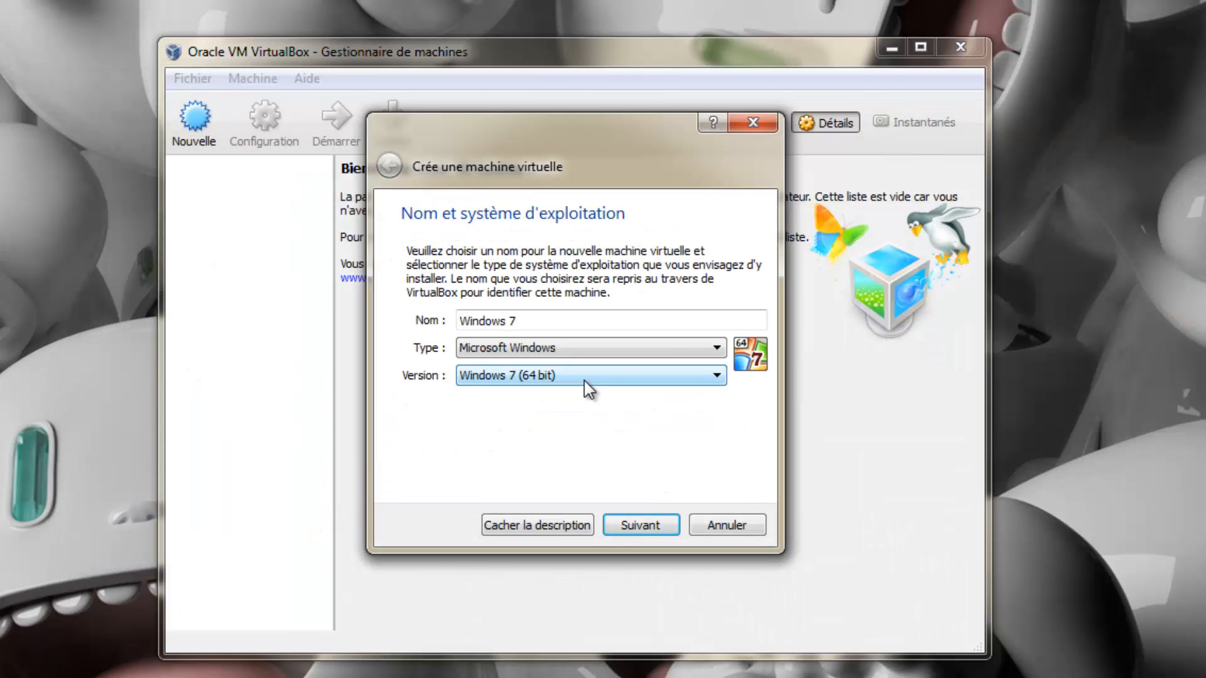
- Keep Microsoft Windows and Windows 7 (64 bit) as the machine's type and version and continue to the memory size
click(568, 355)
click(576, 357)
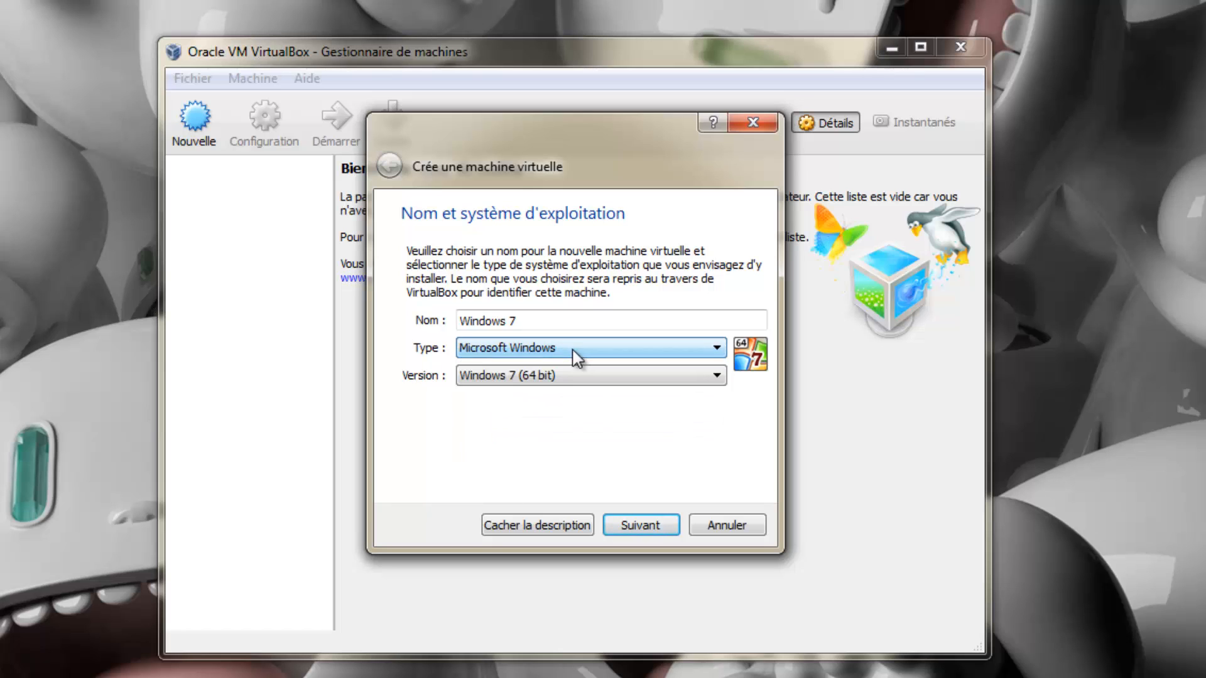
click(561, 380)
click(559, 381)
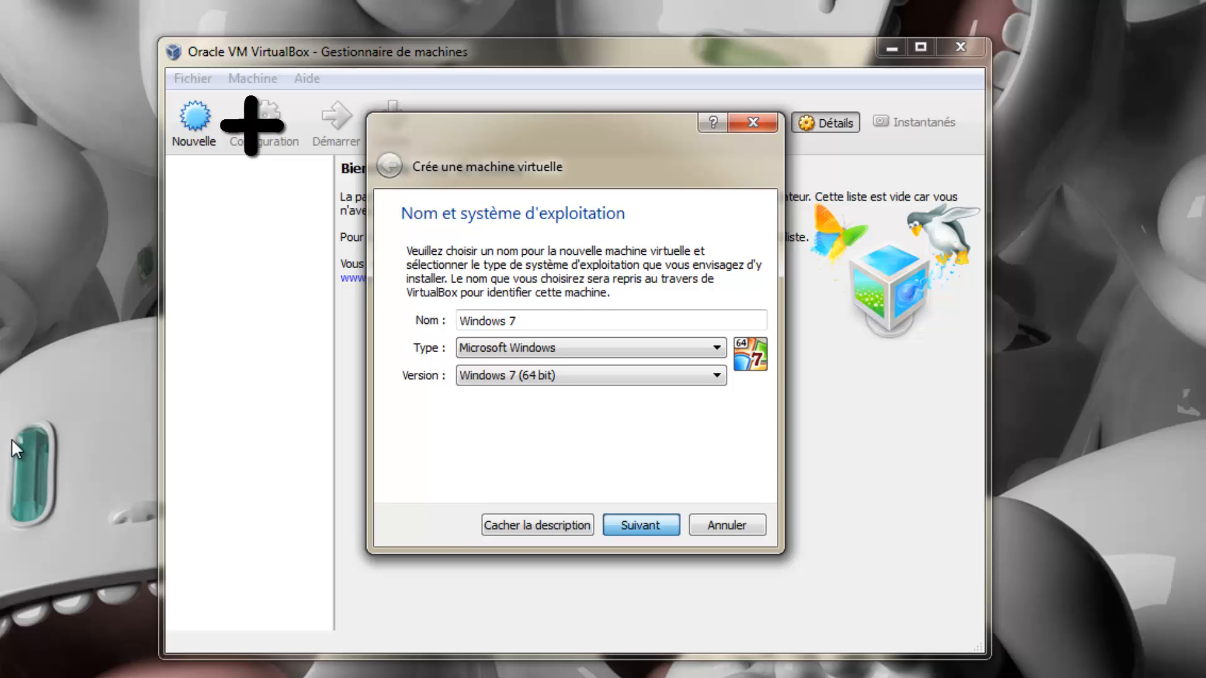
key(Return)
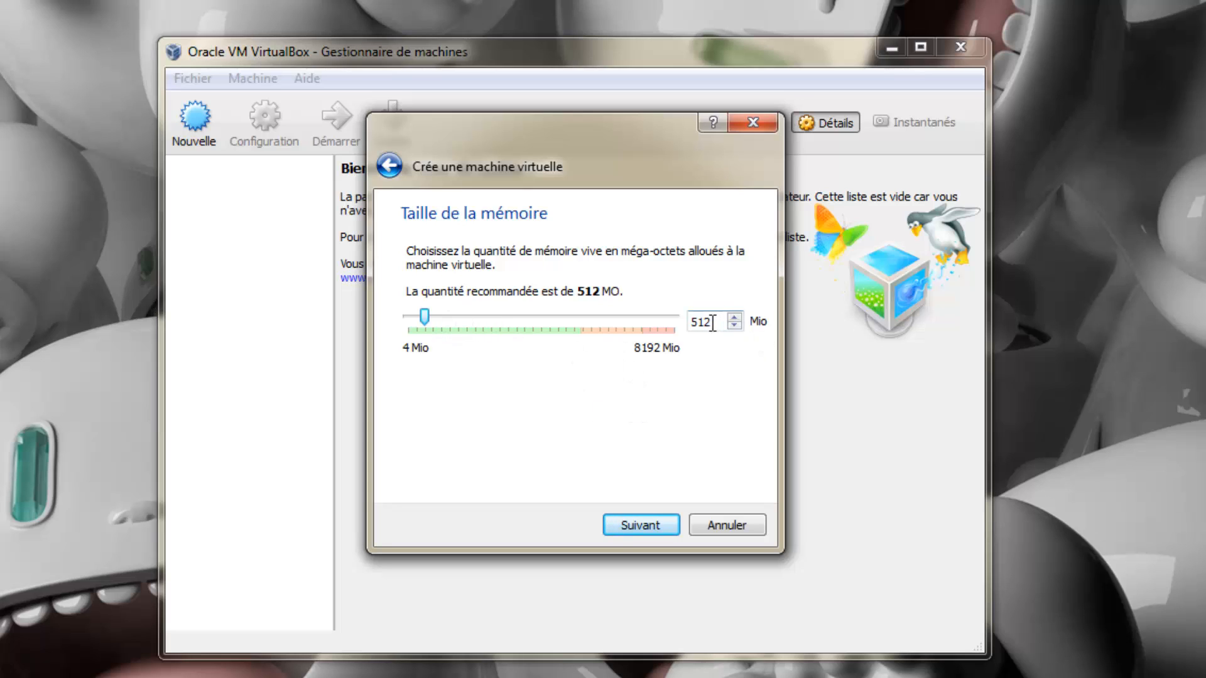
- Set the virtual machine's memory to about 4555 MB and continue to the hard disk options
drag(713, 323, 673, 317)
text(1024)
drag(443, 323, 558, 331)
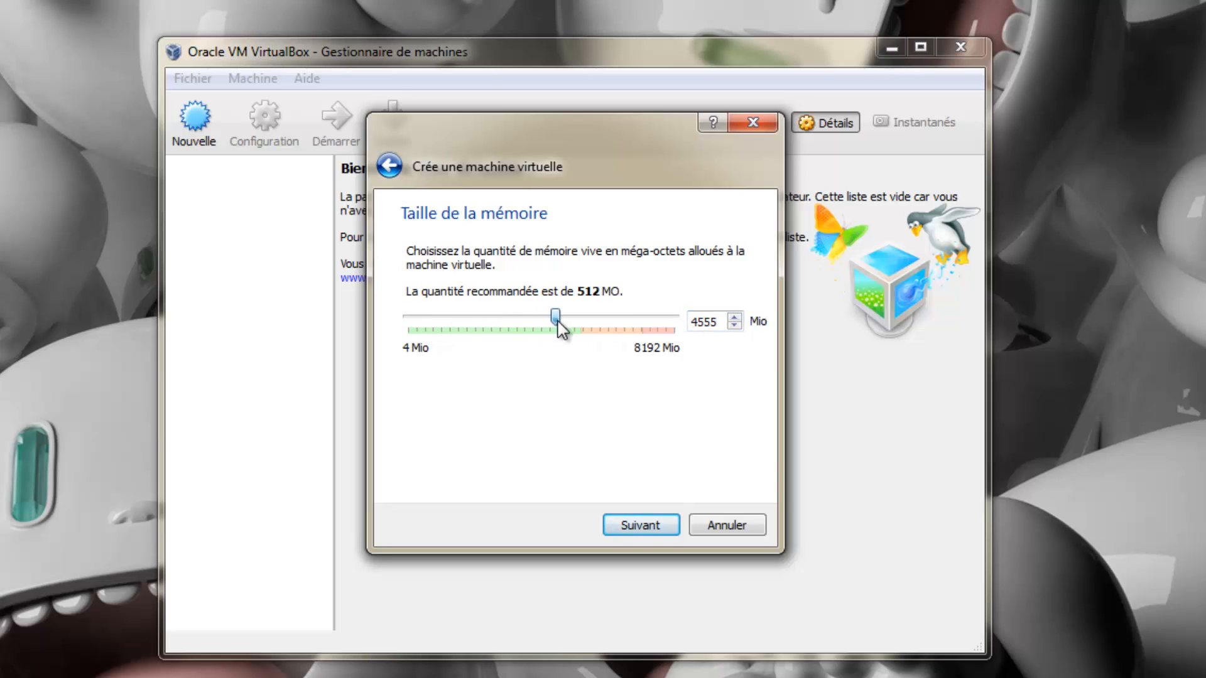
click(627, 526)
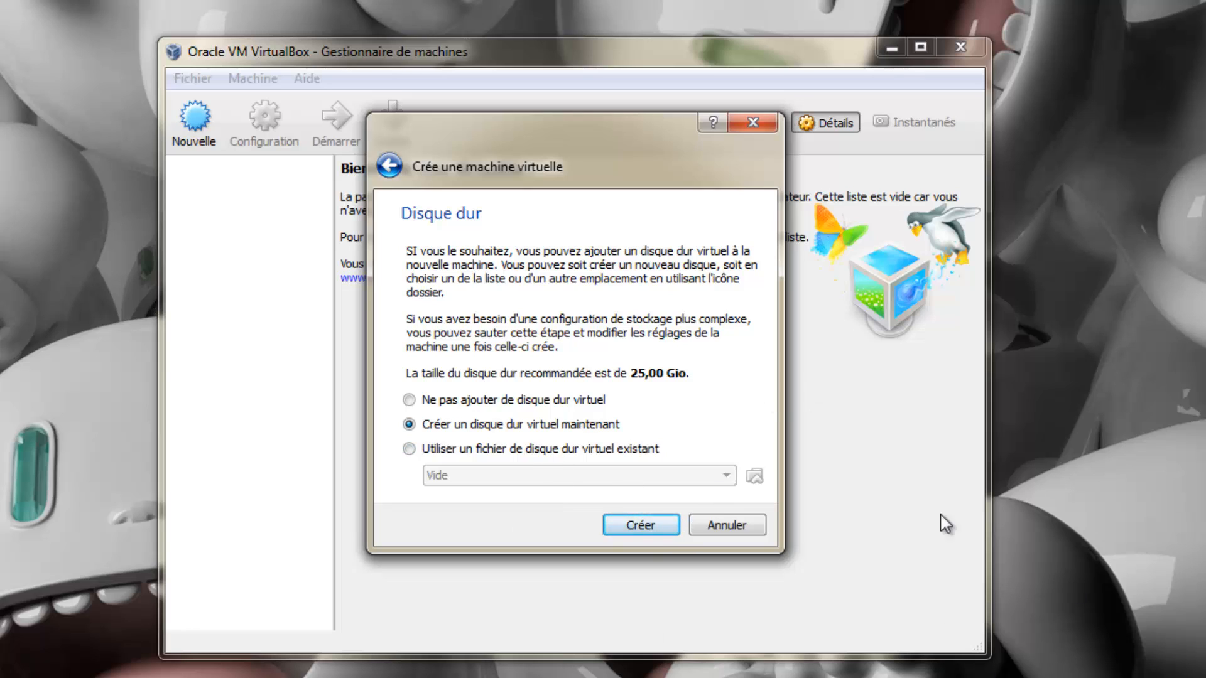
- Choose to create a virtual hard disk now, with VDI (VirtualBox disk image) as its file type
click(666, 526)
drag(337, 201, 796, 385)
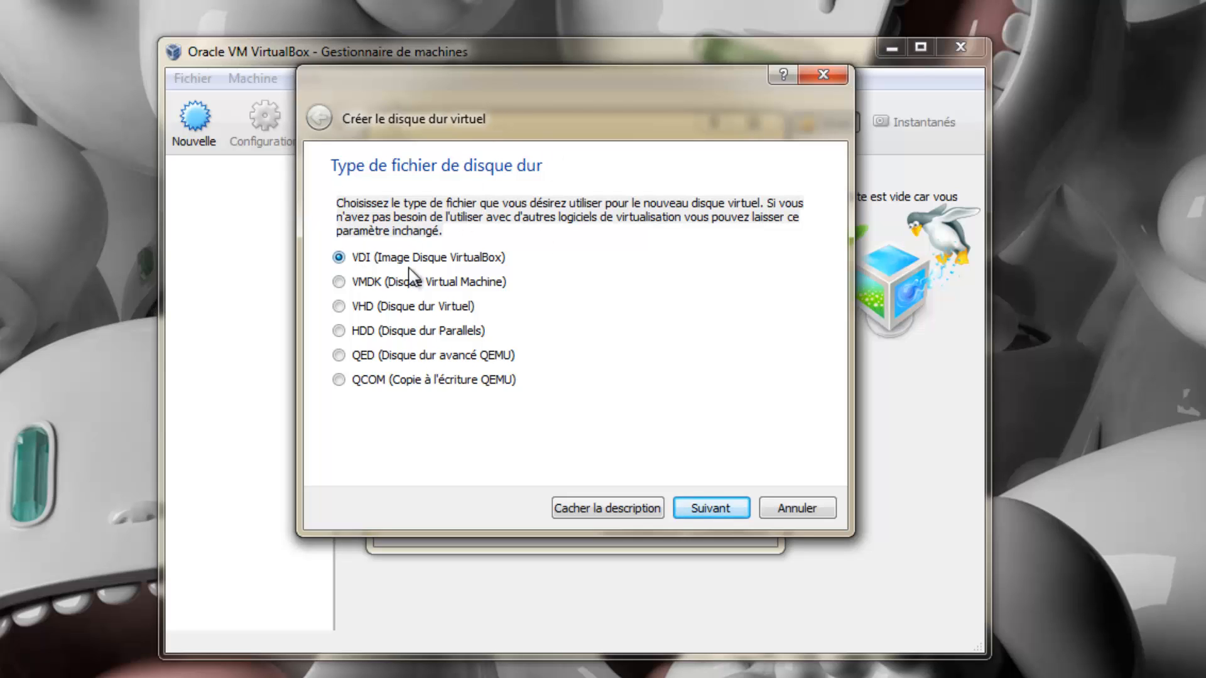
click(710, 509)
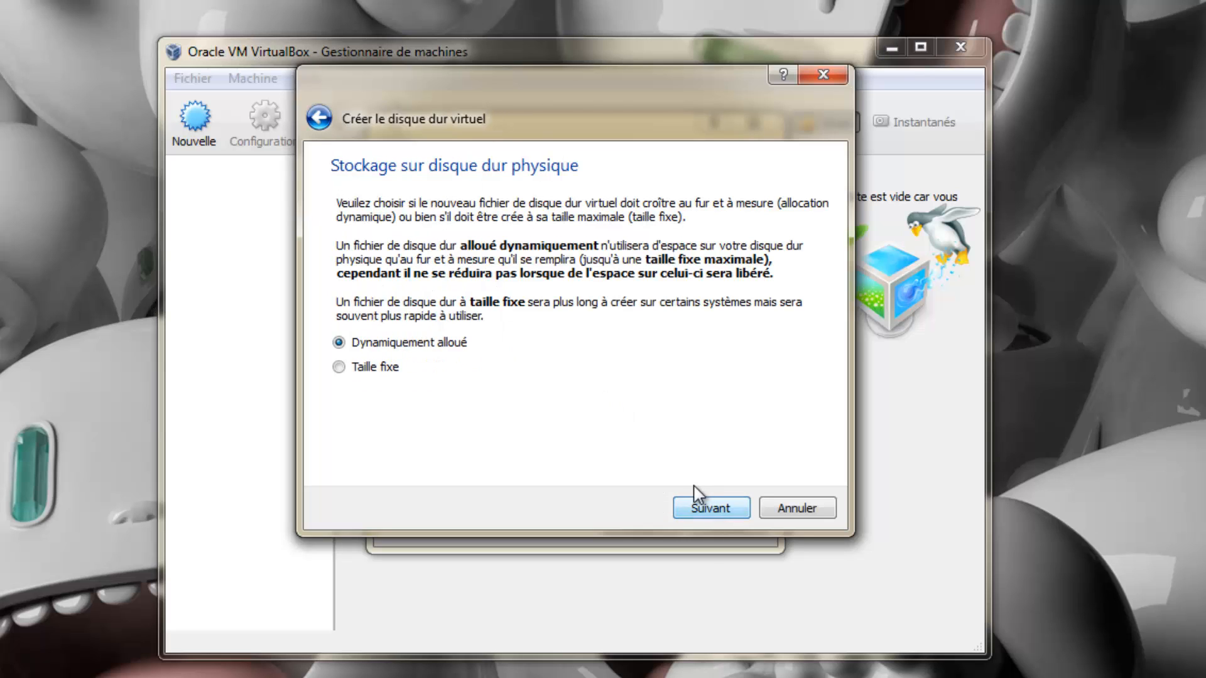
- Choose fixed-size storage (Taille fixe) for the virtual hard disk and set its size to 40 Gio
click(372, 373)
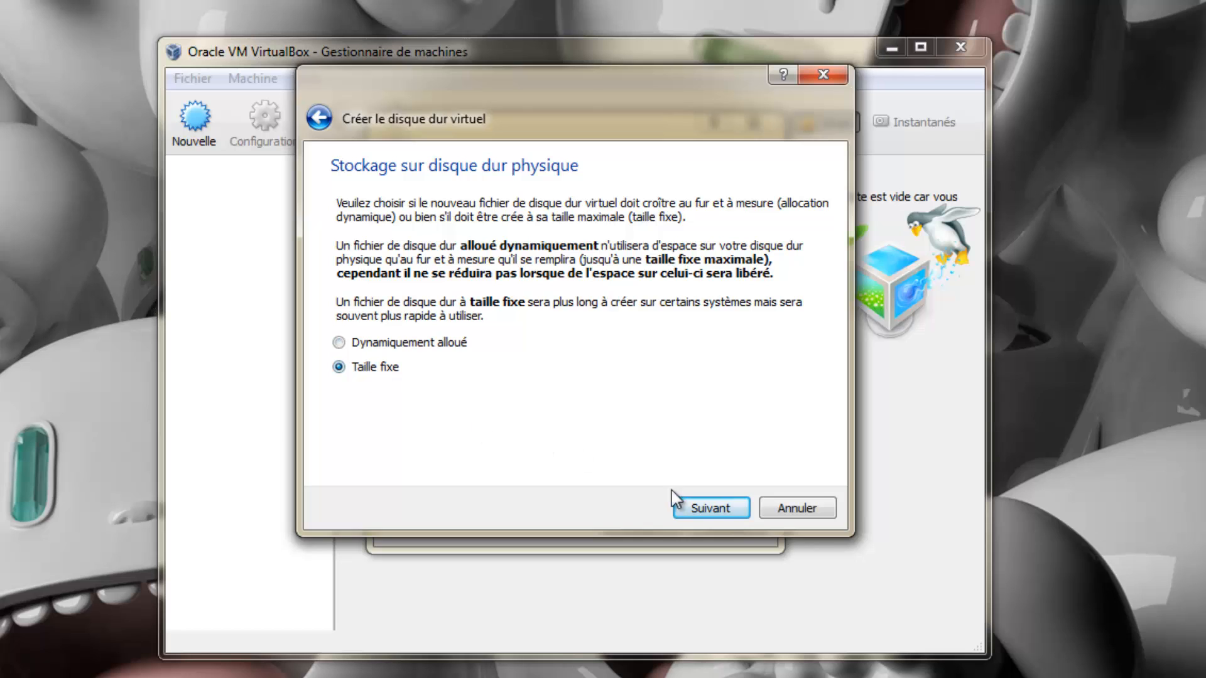
click(727, 507)
click(794, 324)
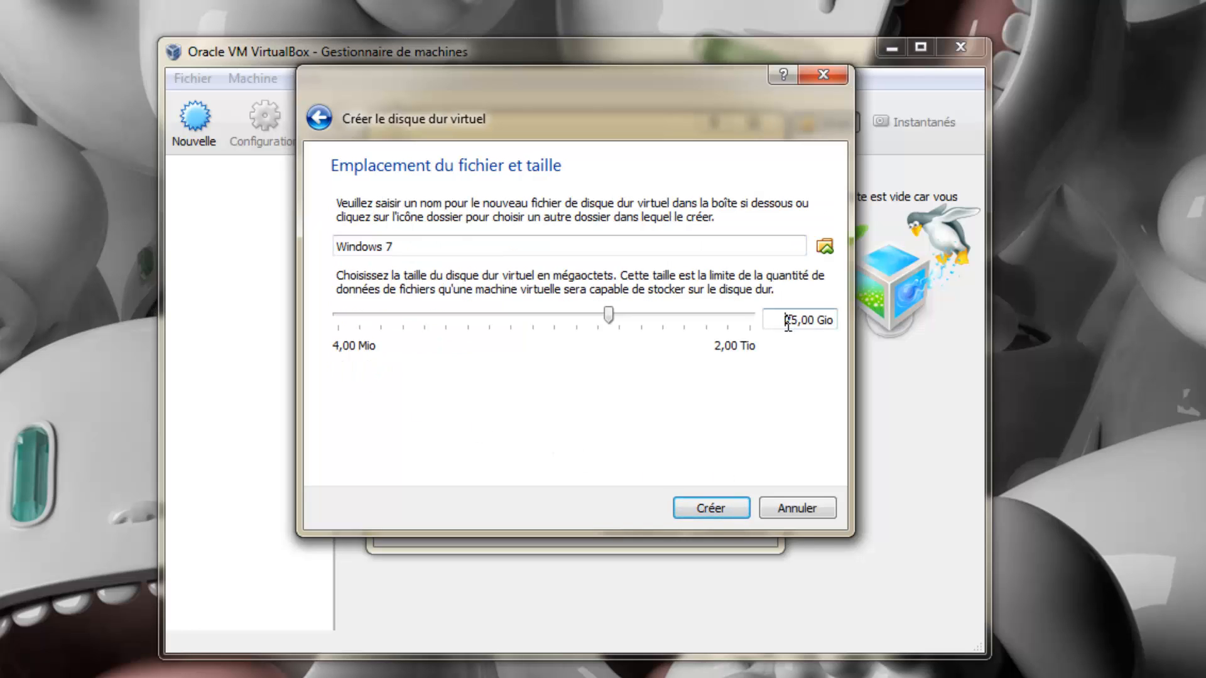
drag(786, 324, 792, 320)
text(40)
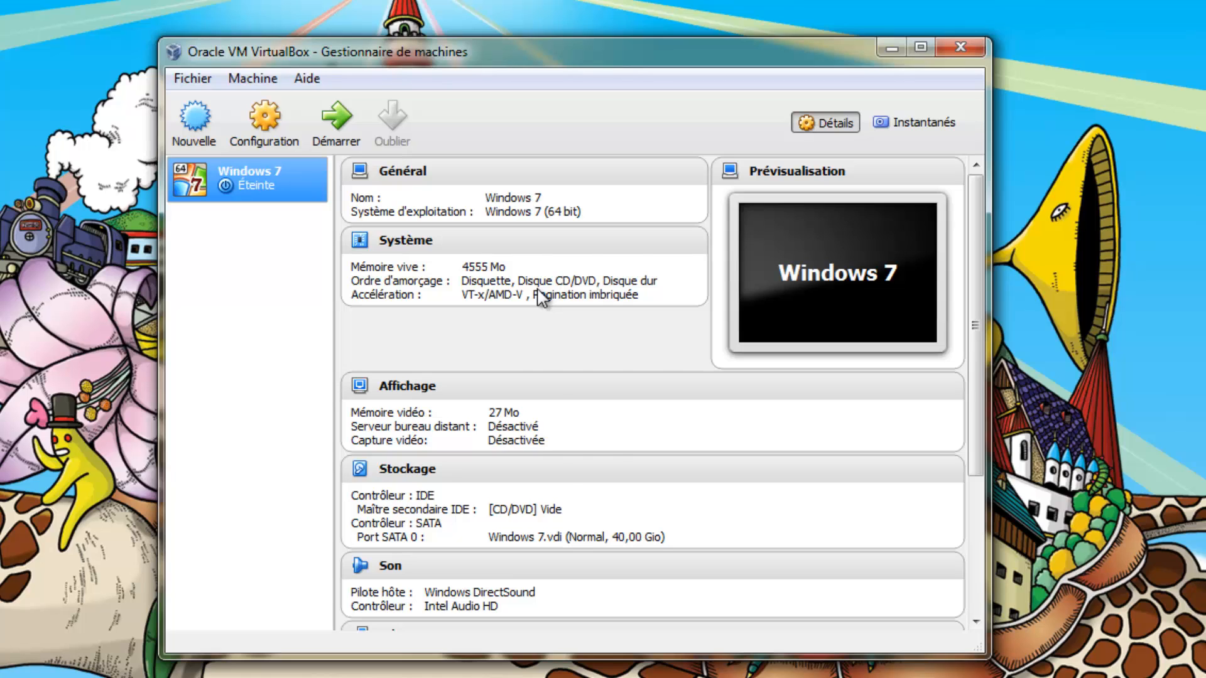
- Load the Microsoft.Windows.7.Ultimate.SP1.x64.MSDN.FRENCH.ISO-TMB image into the machine's empty IDE optical drive and confirm the storage settings
click(264, 124)
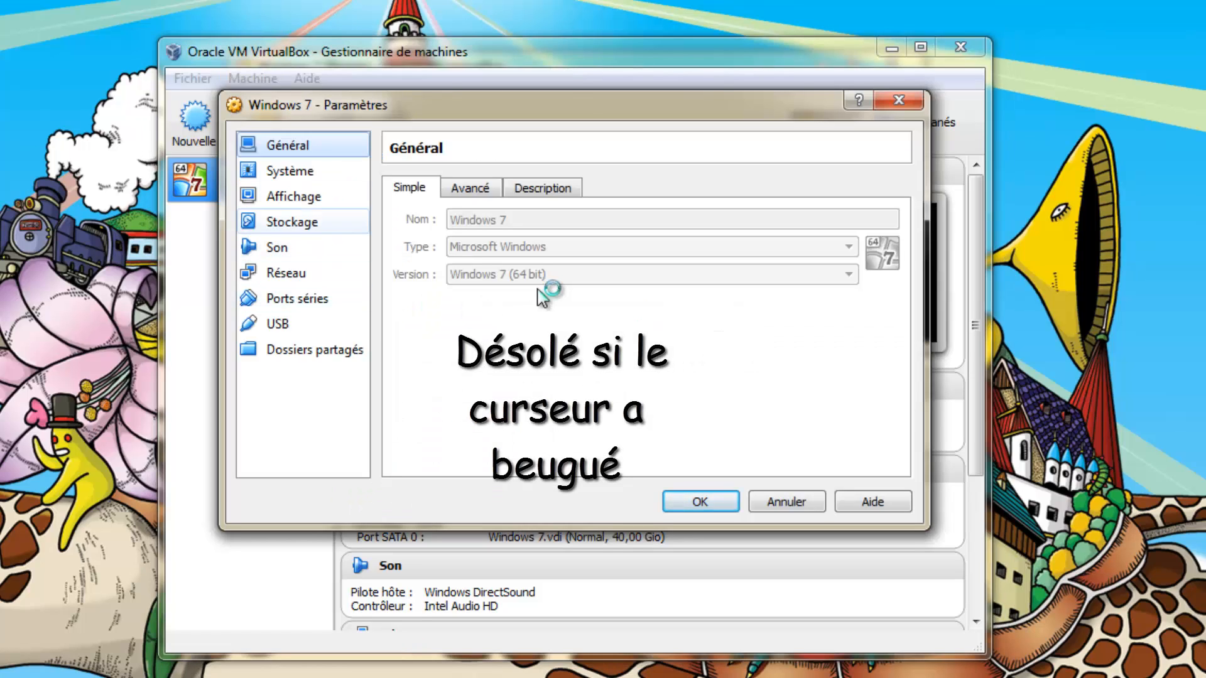
click(292, 221)
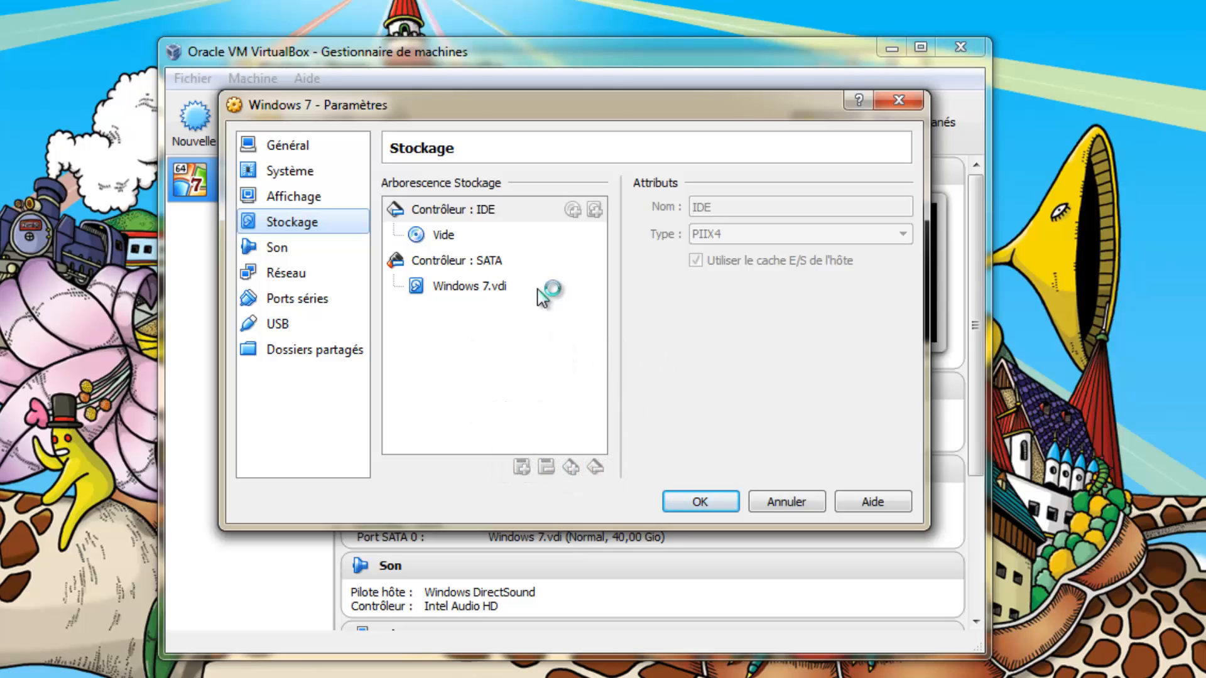
click(444, 235)
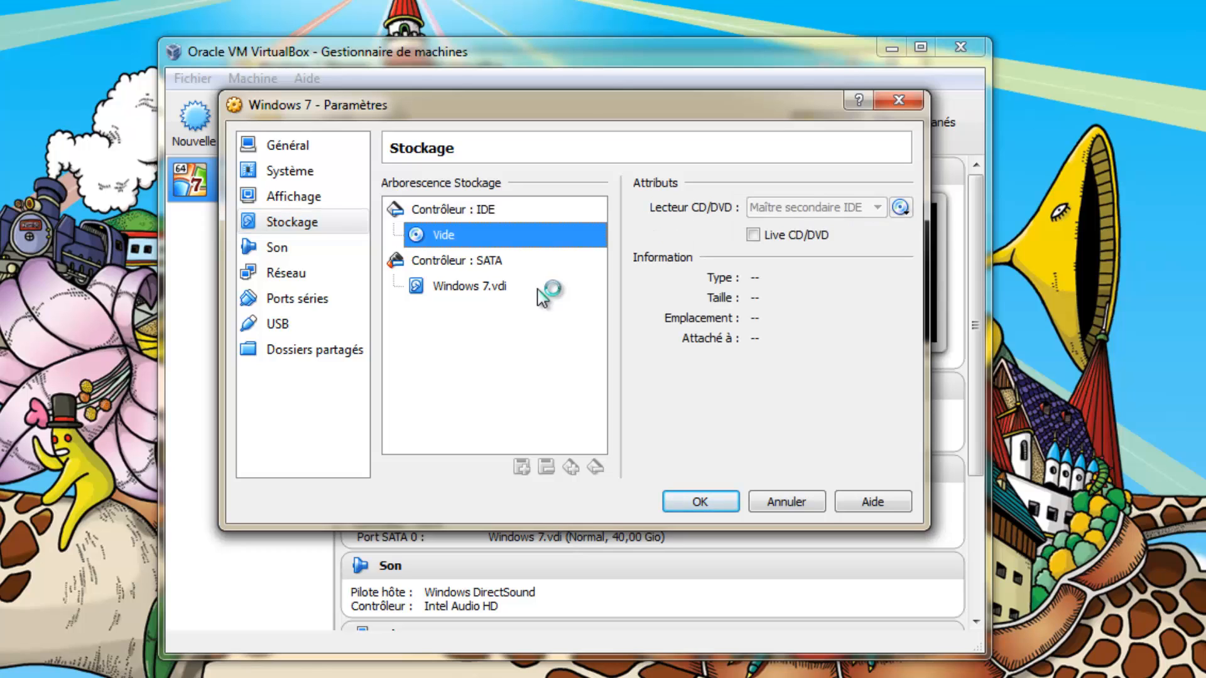
click(901, 207)
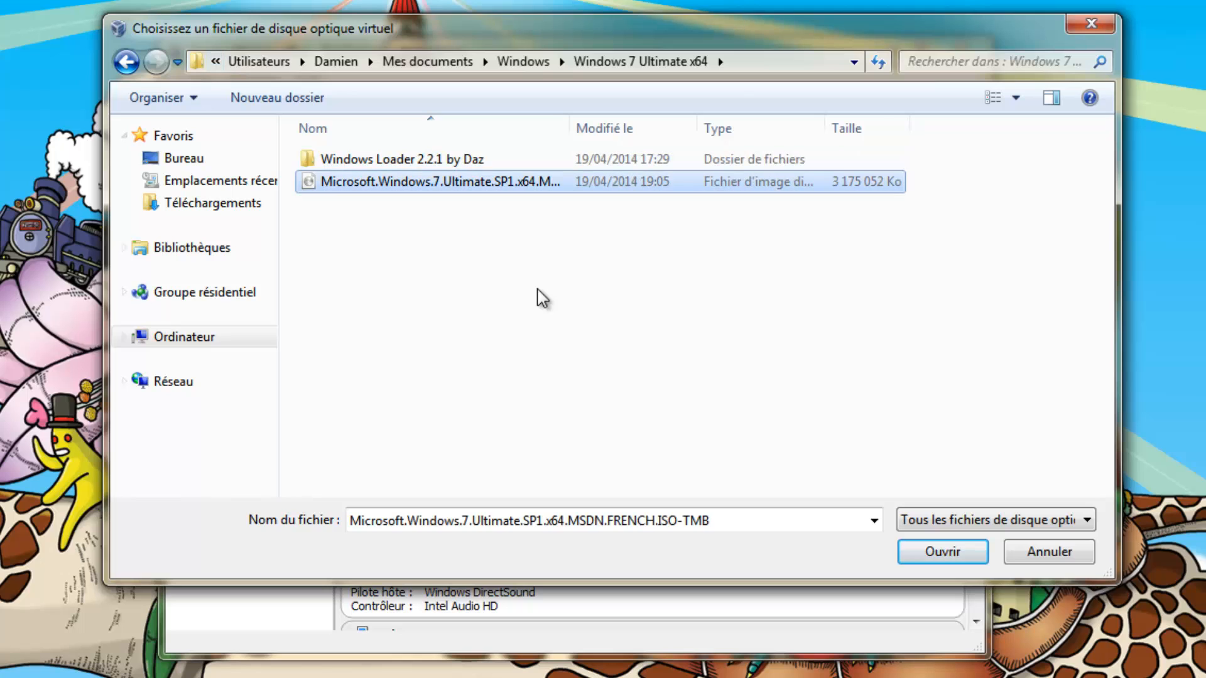
key(Return)
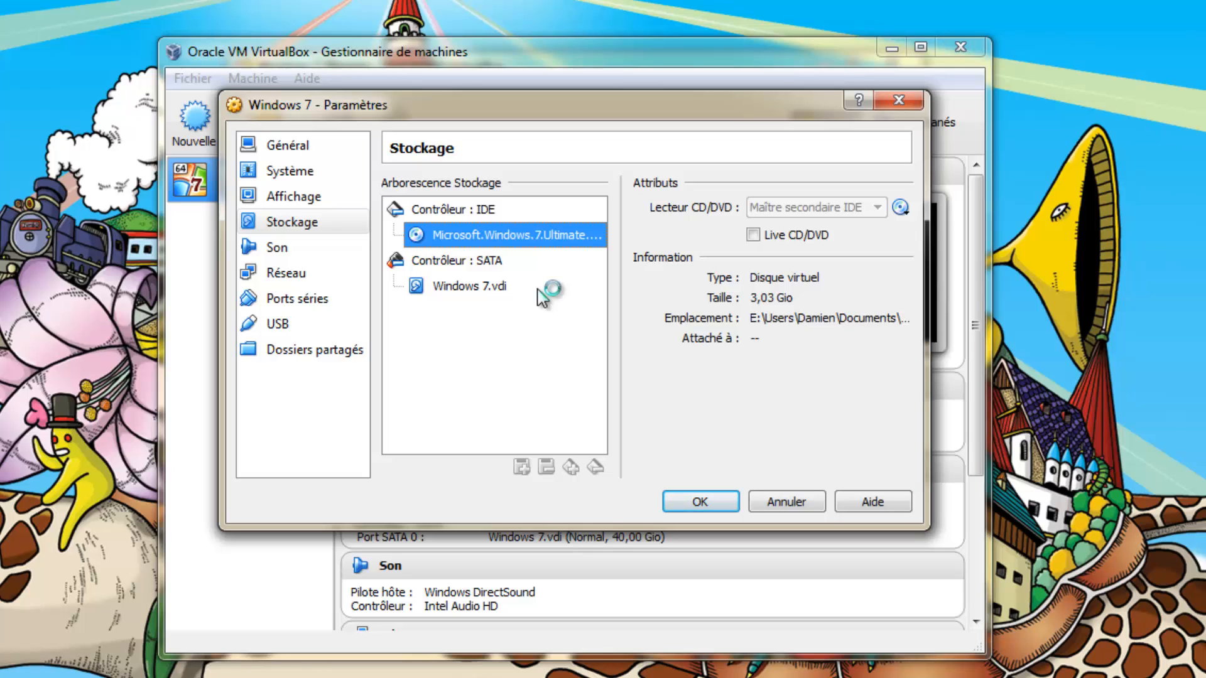
key(Return)
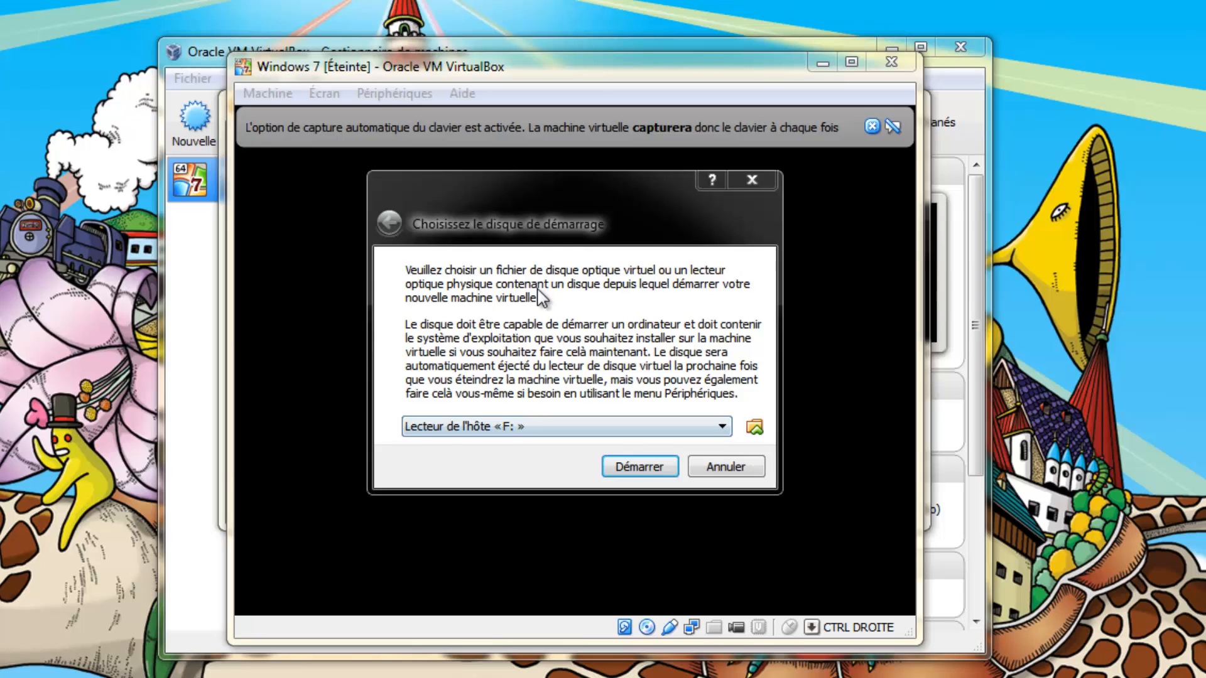
- Start the machine with the Microsoft.Windows.7.Ultimate.SP1.x64.MSDN.FRENCH.ISO-TMB image as its startup disk and switch it to full screen
key(space)
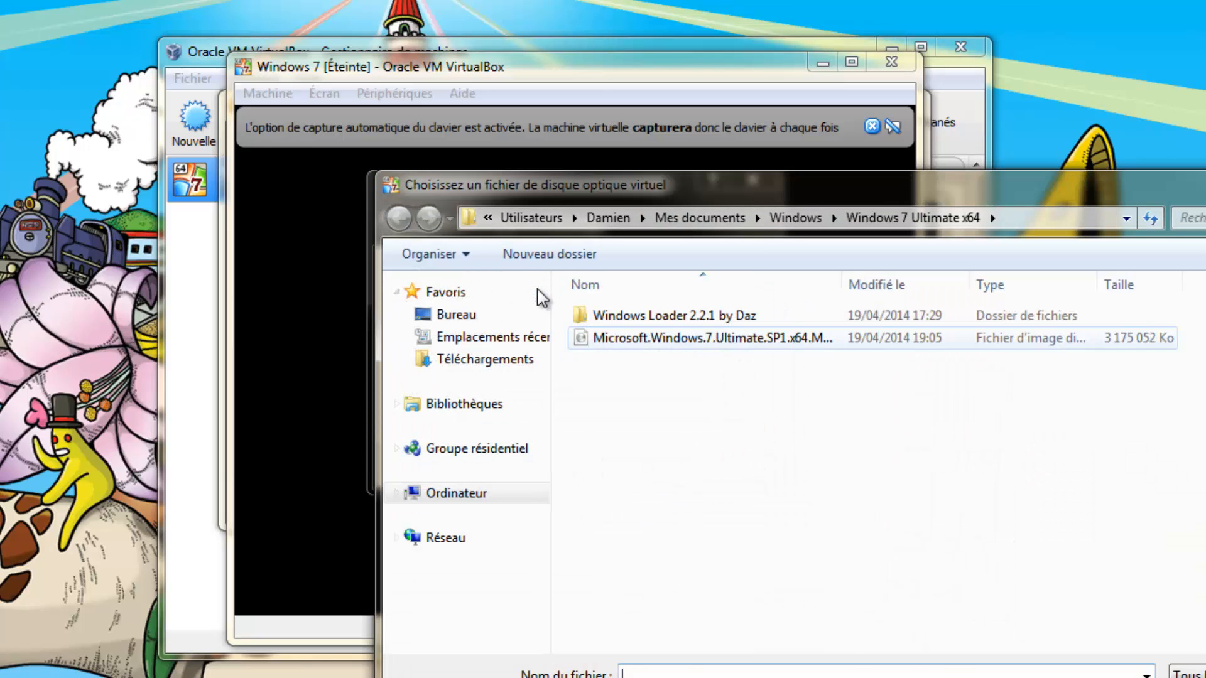
click(713, 338)
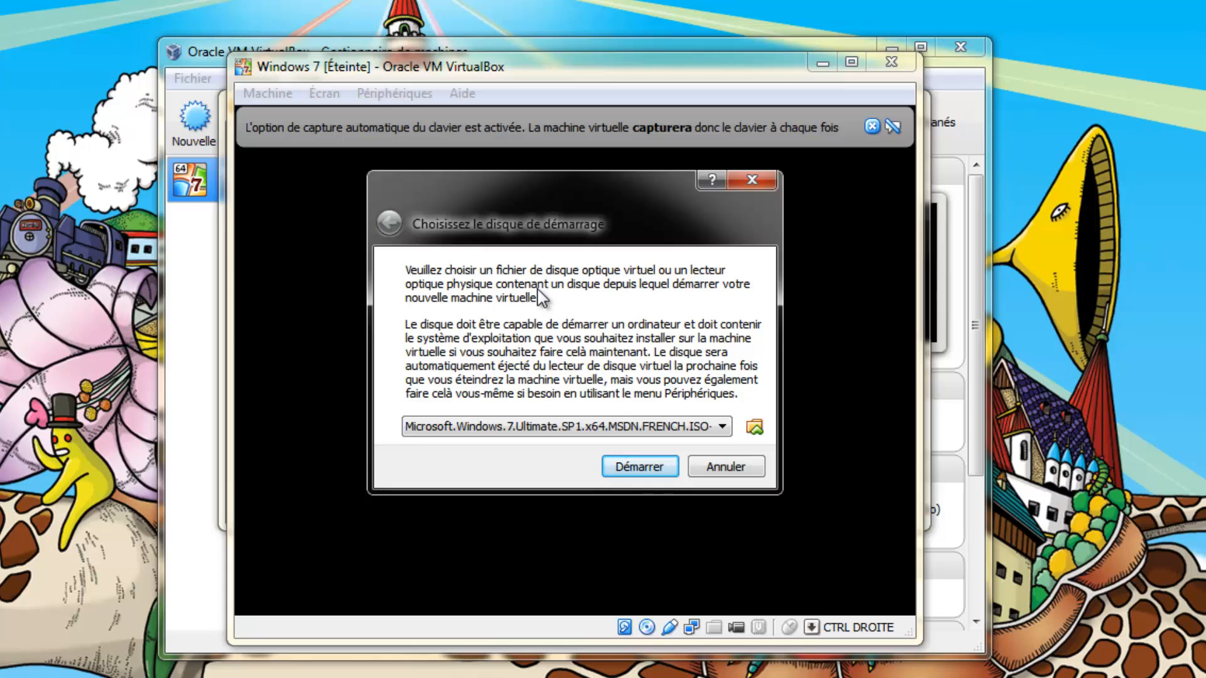
key(Return)
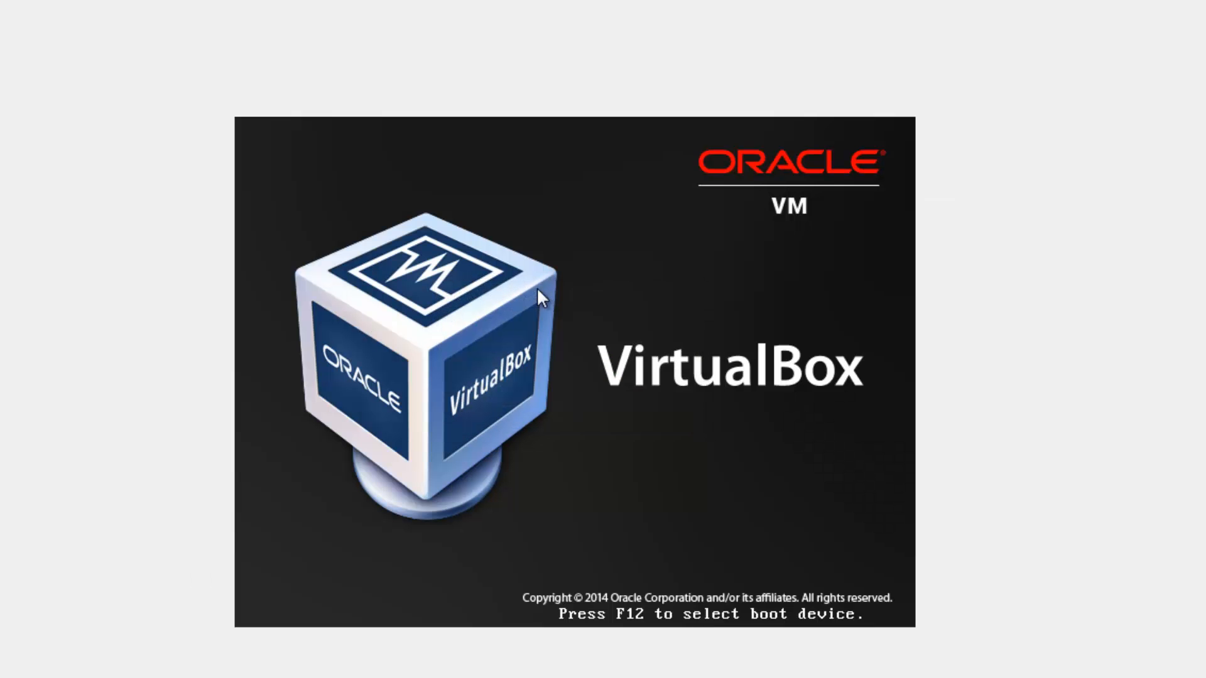
key(ctrl+f)
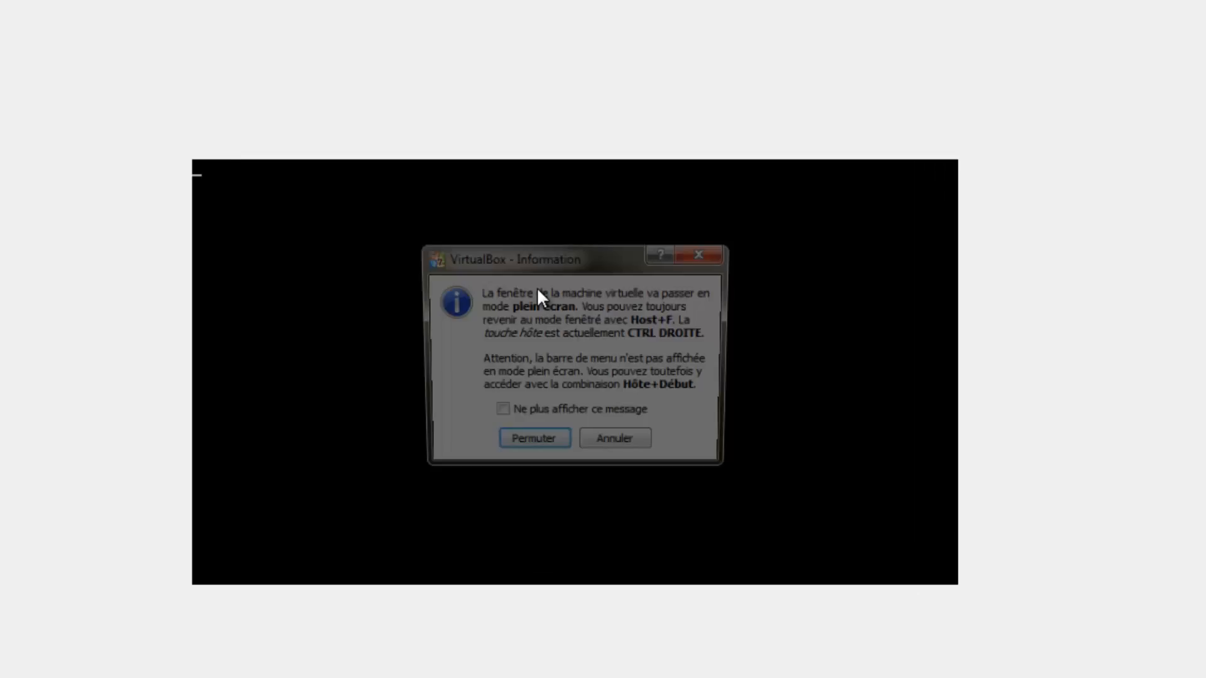
key(Return)
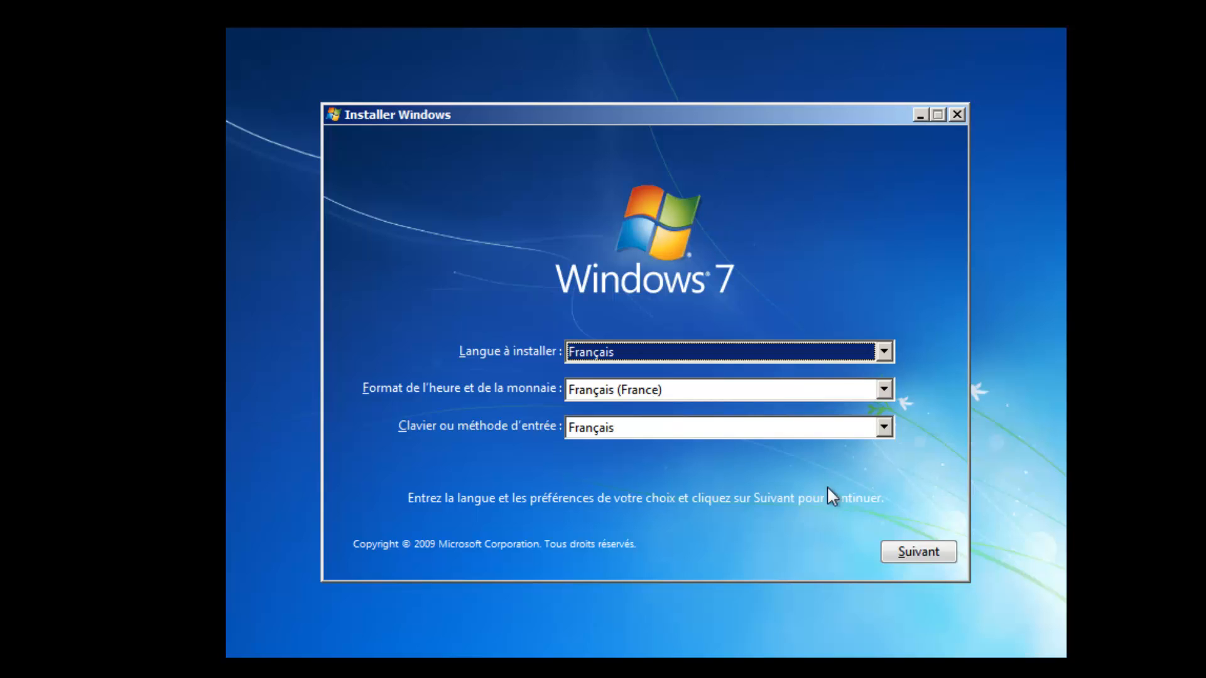
- Keep Français for the language and keyboard and Français (France) for the formats, and launch the Windows 7 installation
click(904, 553)
click(667, 344)
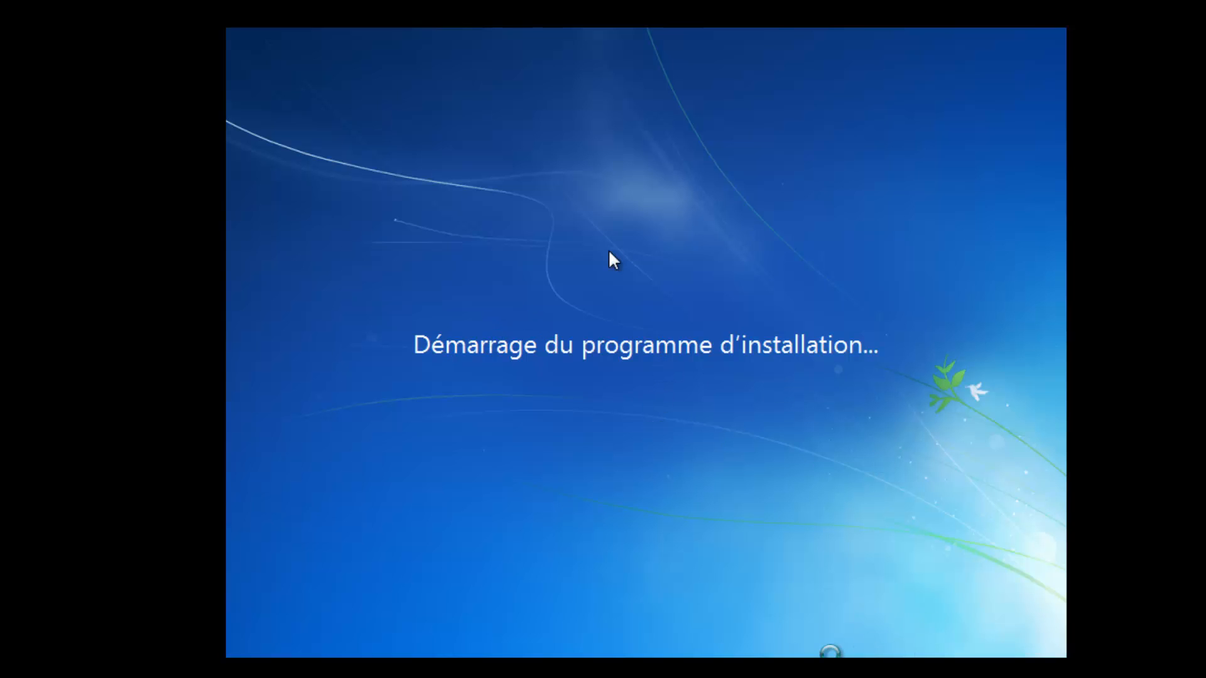
- Close the running virtual machine by powering it off (Éteindre la machine)
key(ctrl+q)
key(Down)
key(Down)
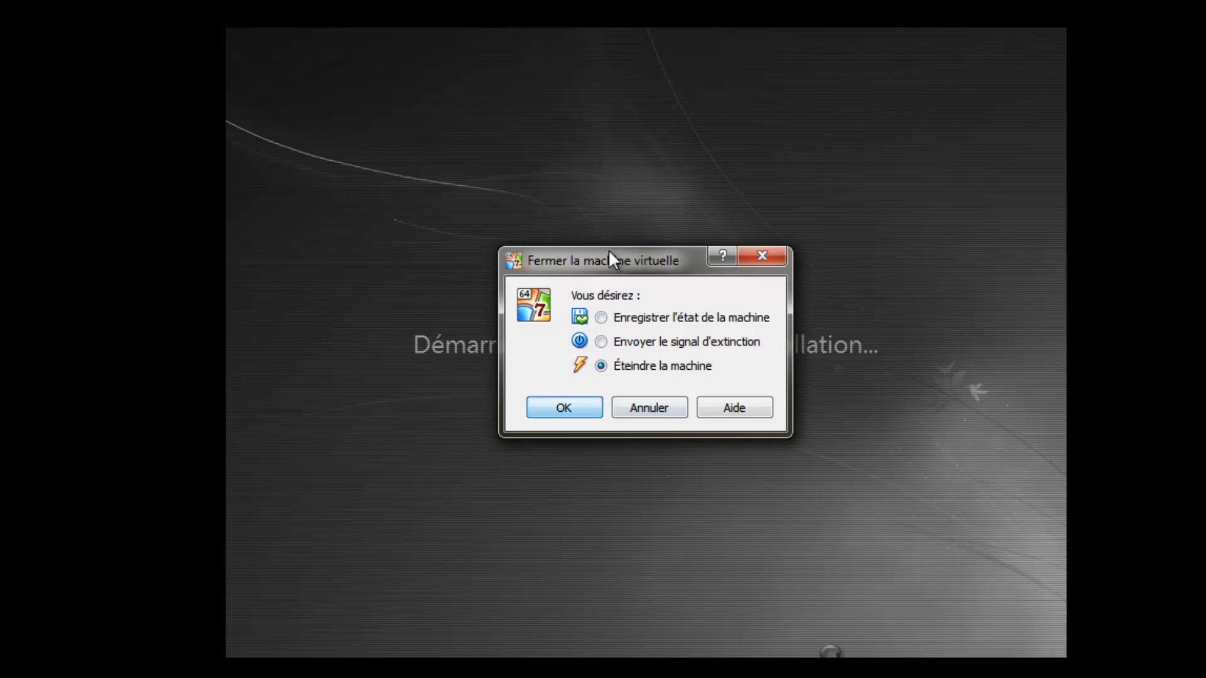
key(Return)
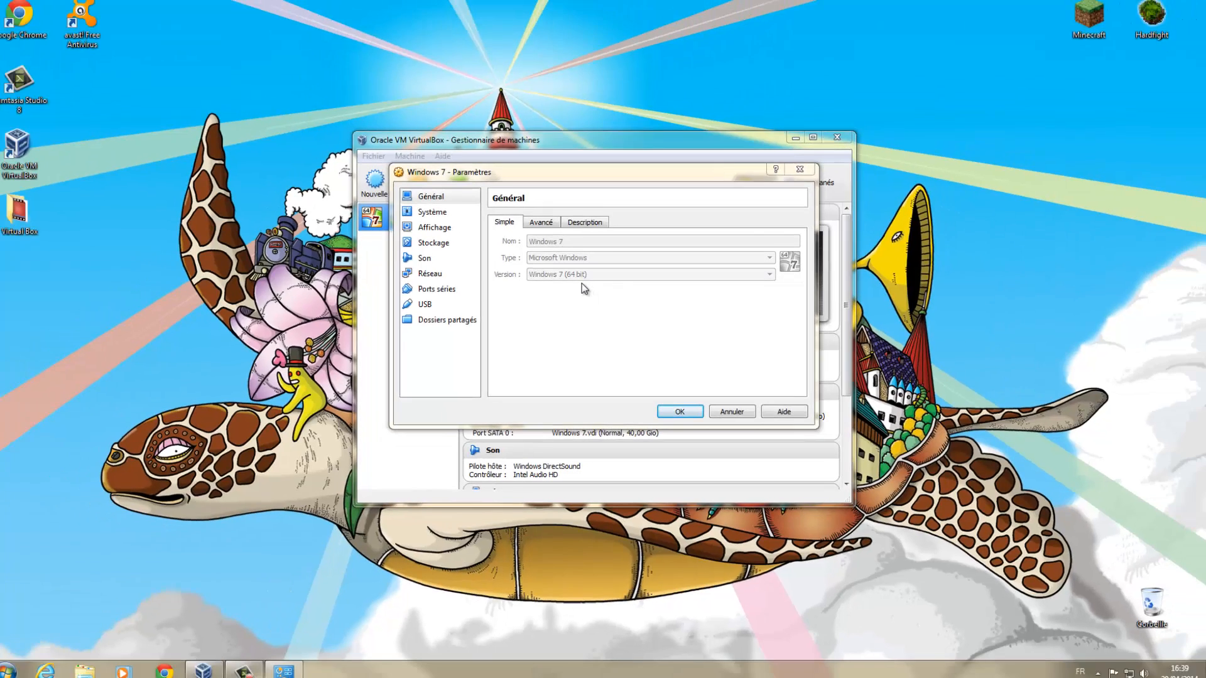
- Bring the windows back from the desktop view and close the Windows 7 machine's open settings dialog
key(super+d)
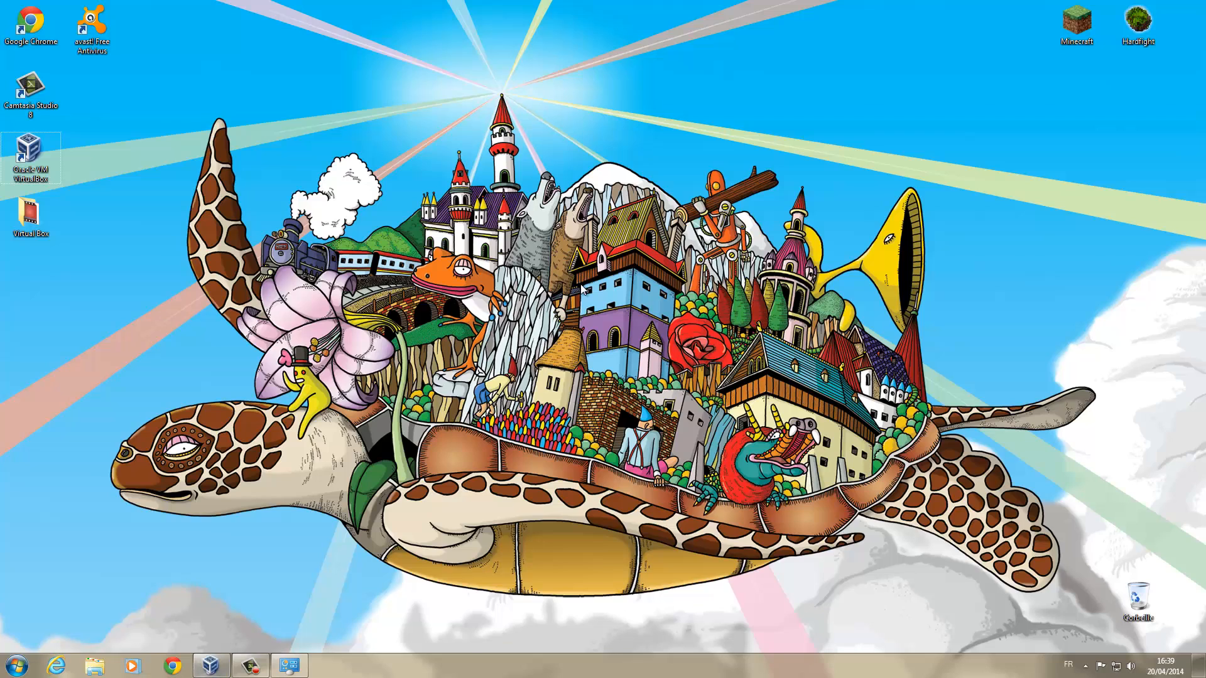
key(super+d)
key(Escape)
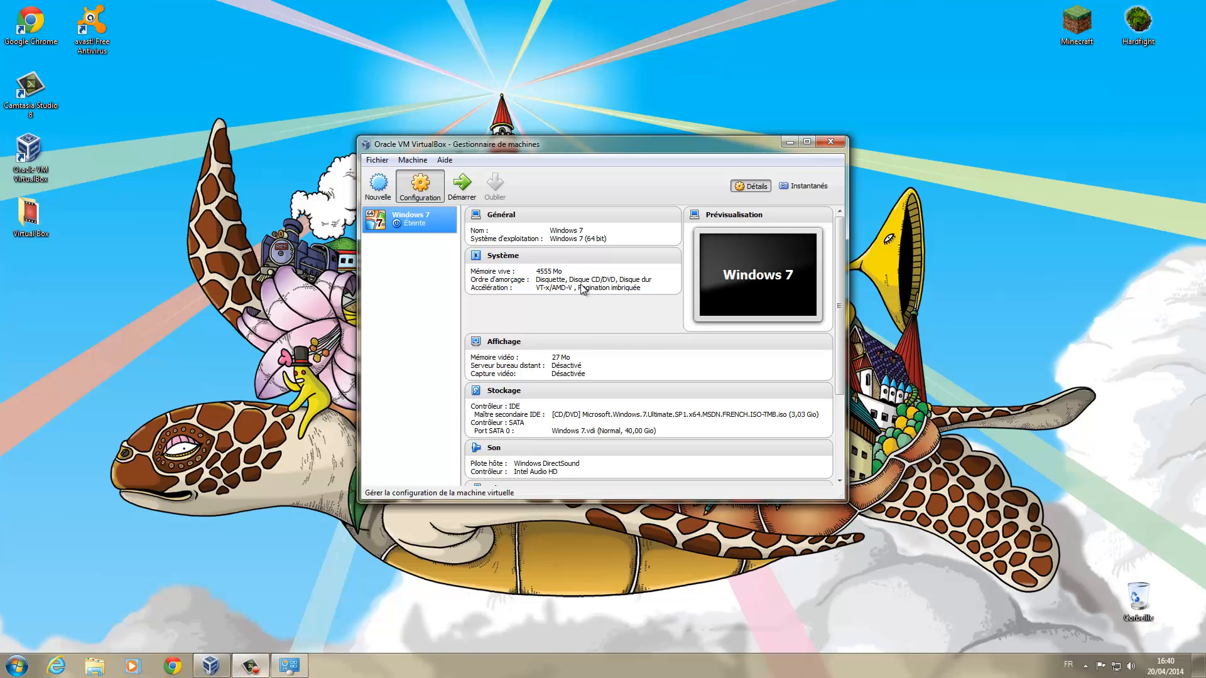
- Examine the Windows versions offered in the machine's general settings, leave them without changes and close VirtualBox
key(ctrl+s)
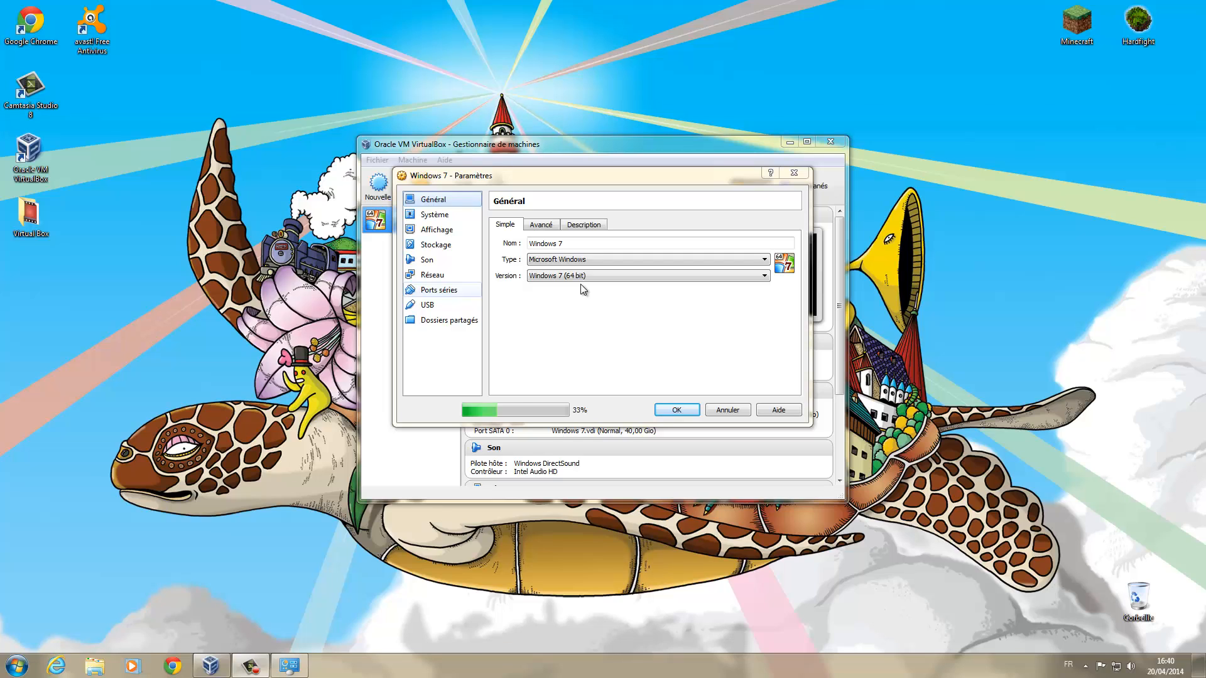
click(581, 280)
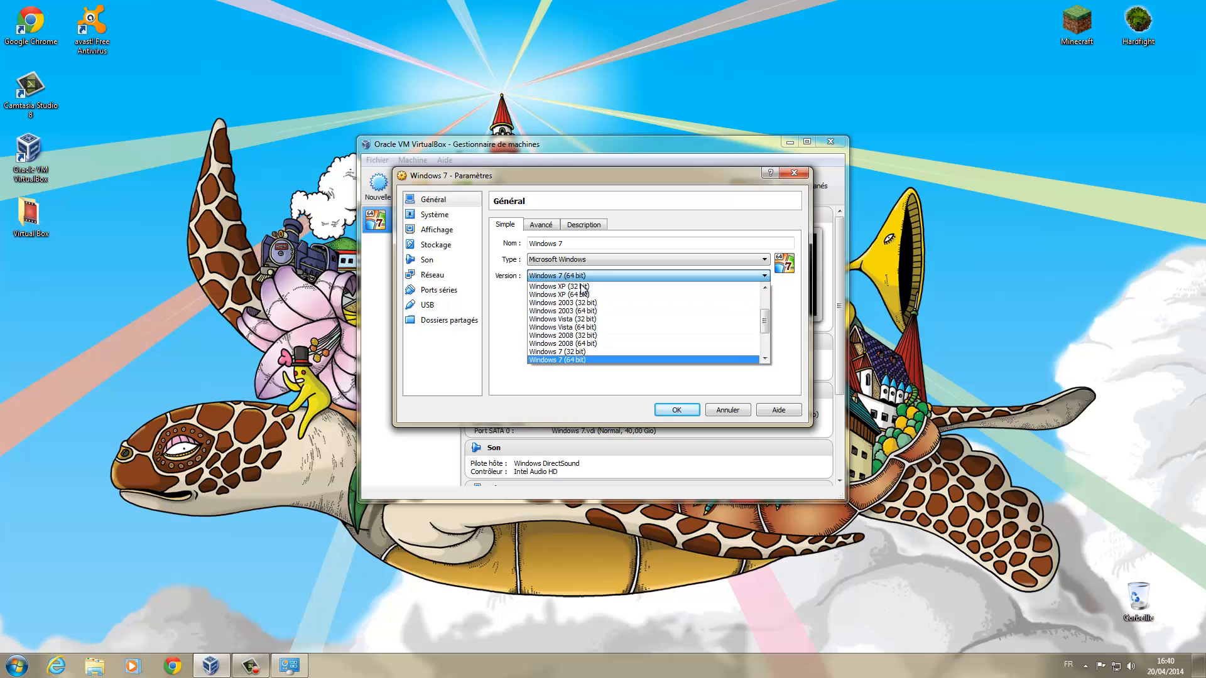
key(Escape)
key(Escape)
key(alt+F4)
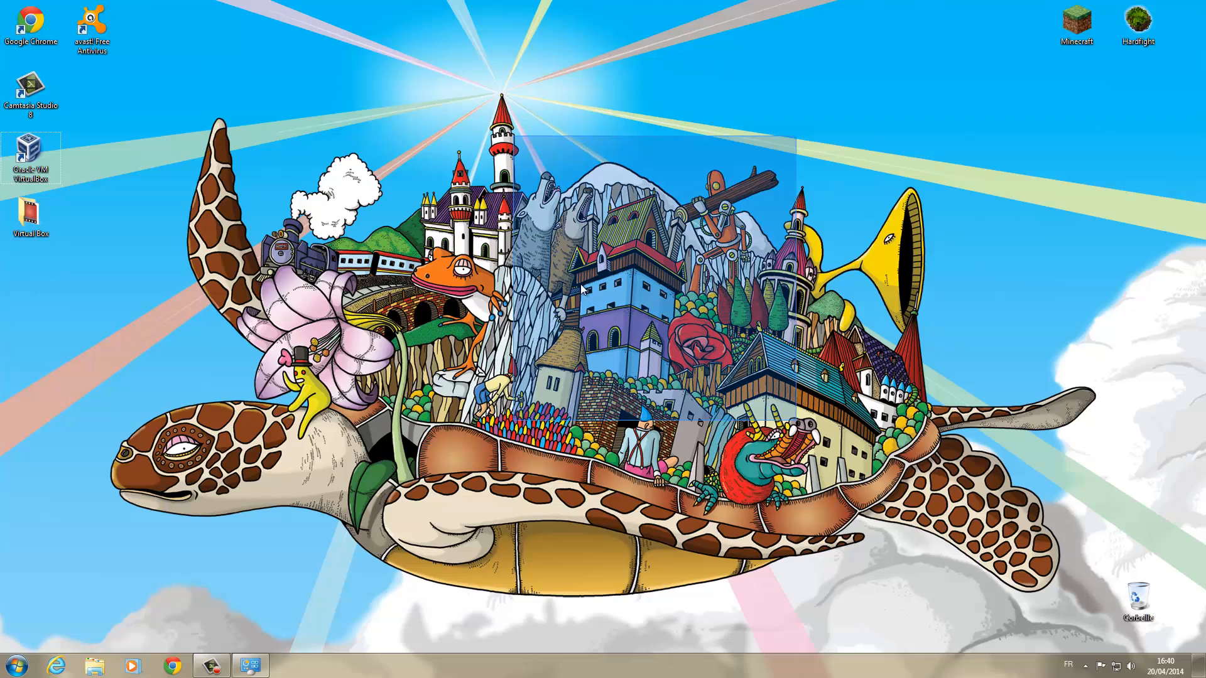